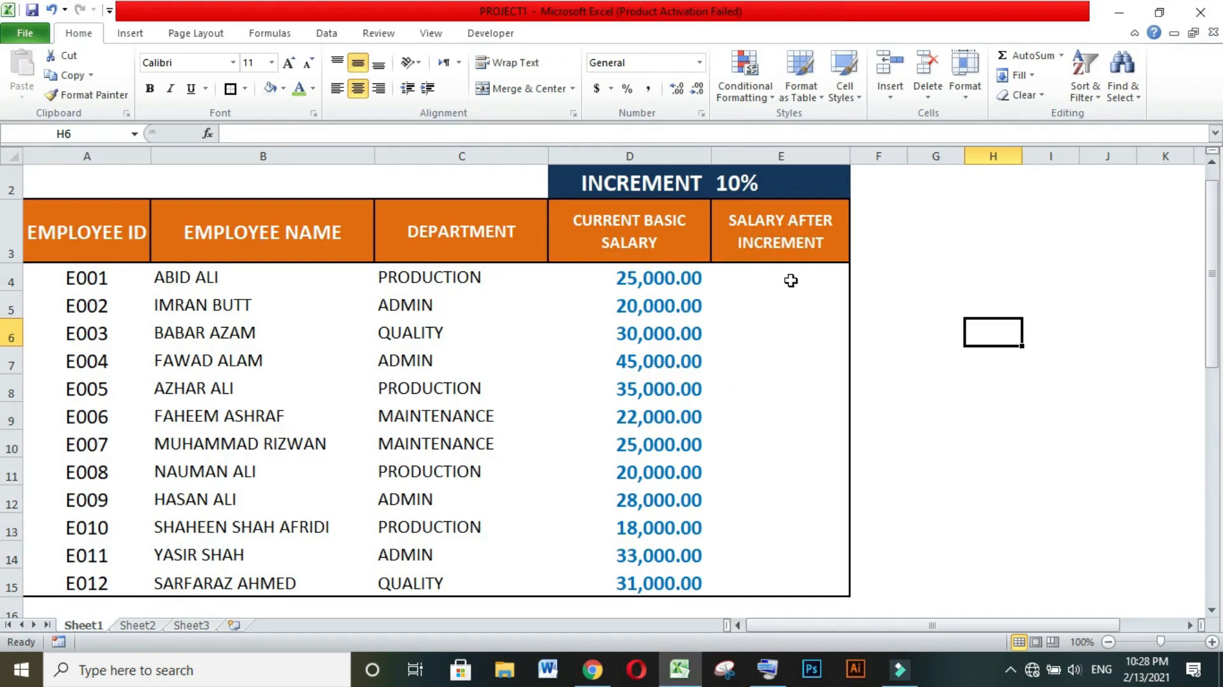
Enter the formula =D4+D4*10% in cell E4 to calculate the first employee's salary after increment.
{"action": "left_click", "coordinate": [886, 329]}
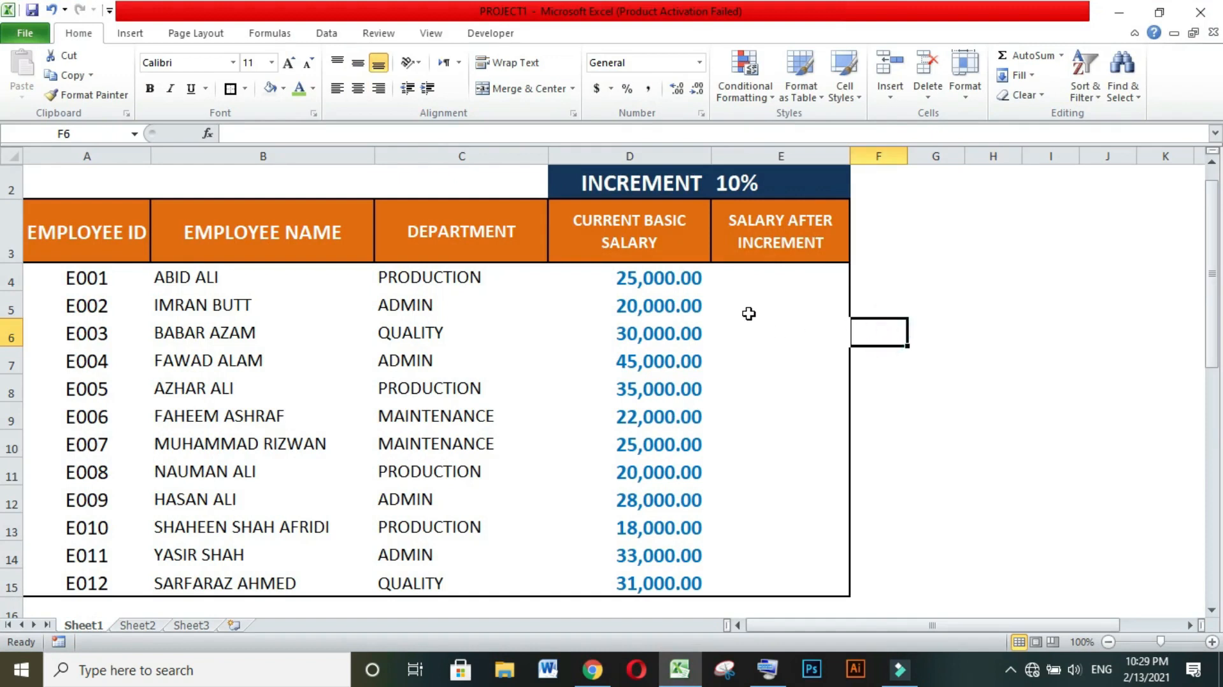
{"action": "left_click", "coordinate": [784, 278]}
{"action": "key", "text": "Up"}
{"action": "key", "text": "Up"}
{"action": "key", "text": "Down"}
{"action": "key", "text": "Down"}
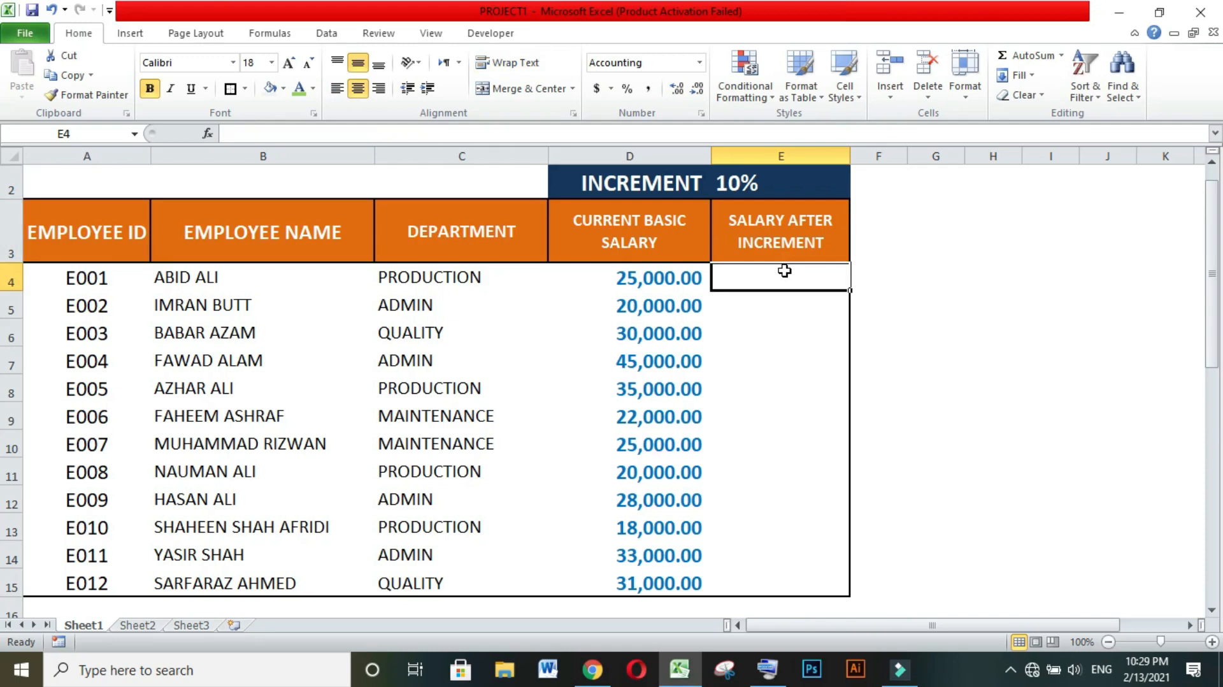
{"action": "type", "text": "="}
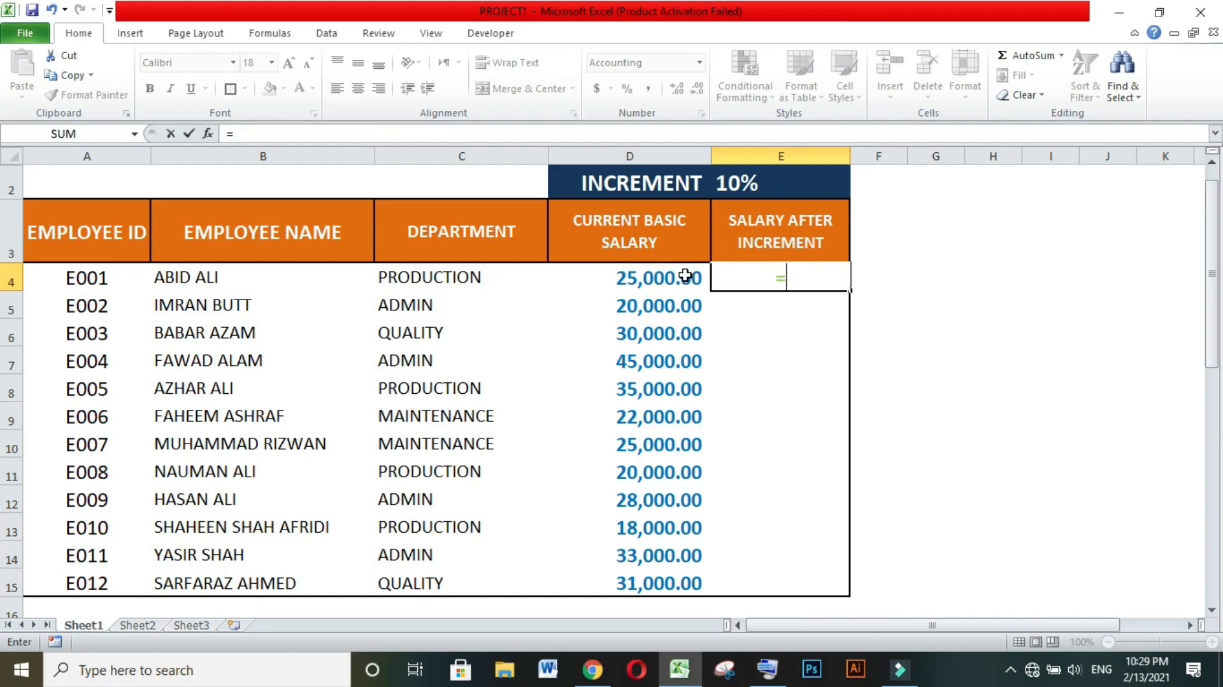
{"action": "left_click", "coordinate": [659, 278]}
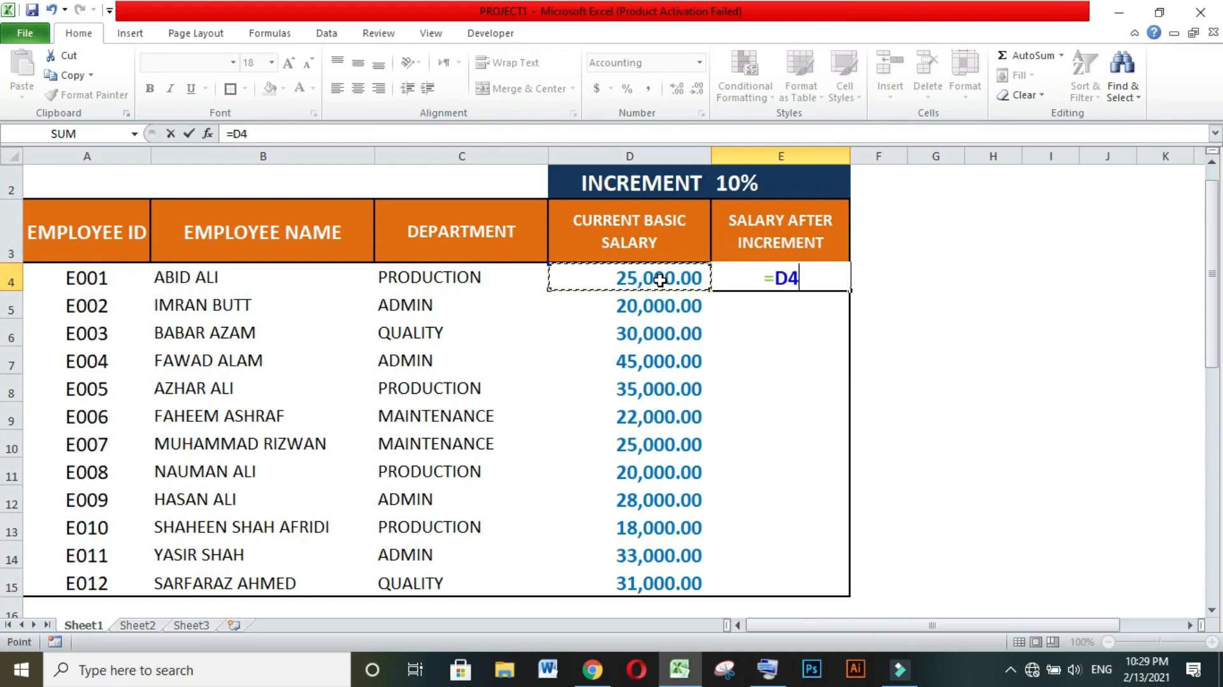
{"action": "type", "text": "+"}
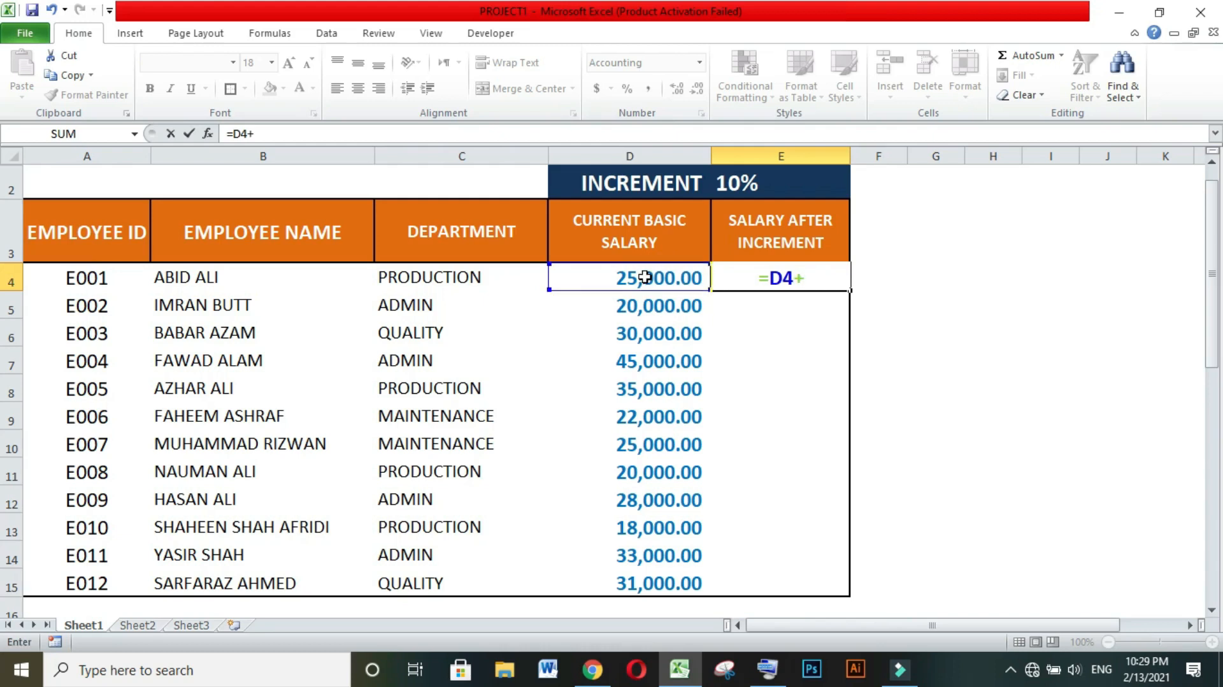
{"action": "left_click", "coordinate": [645, 277]}
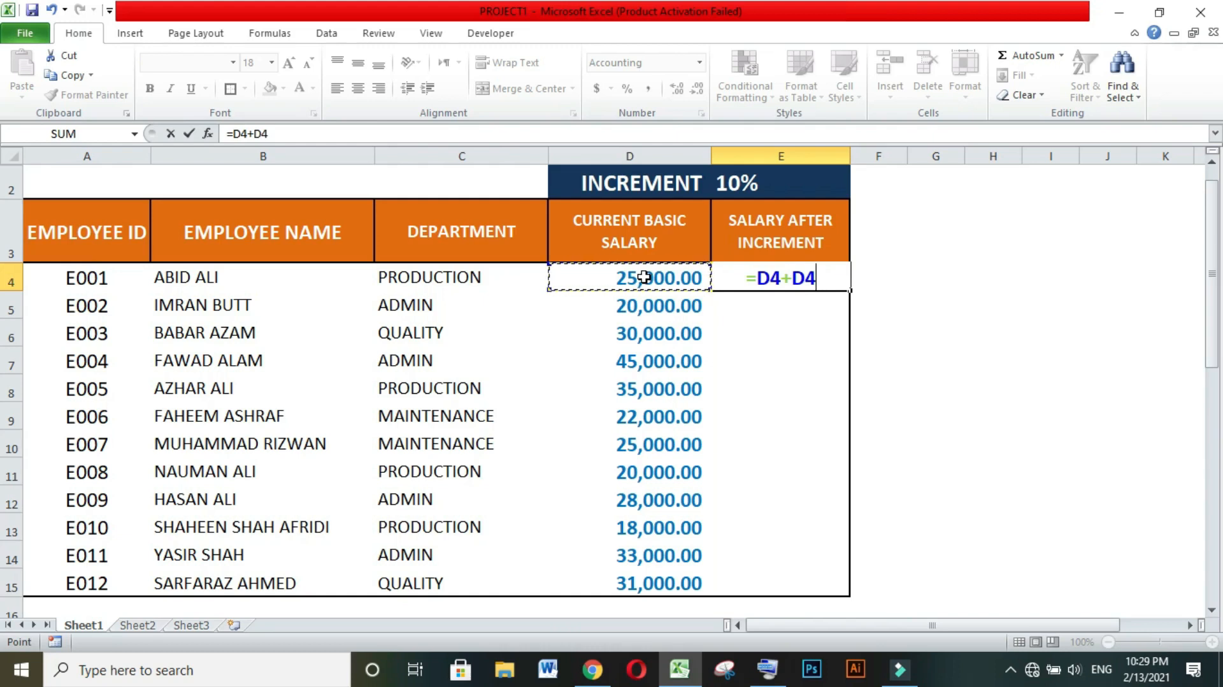
{"action": "type", "text": "*"}
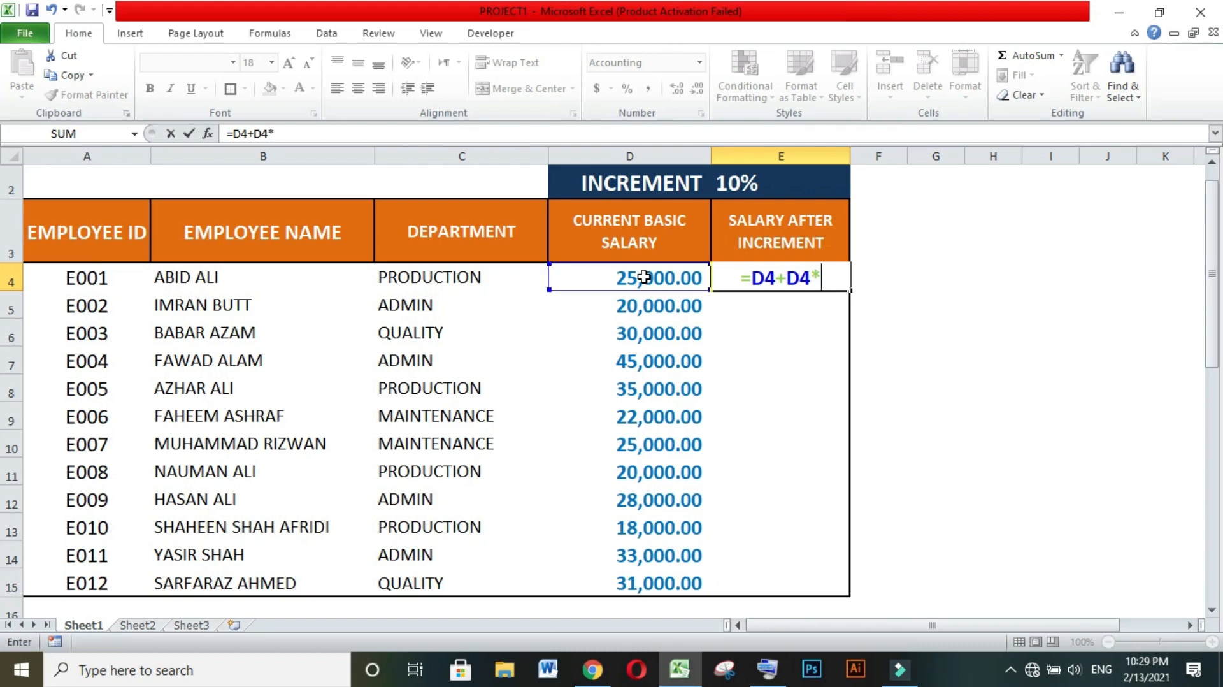
{"action": "type", "text": "10"}
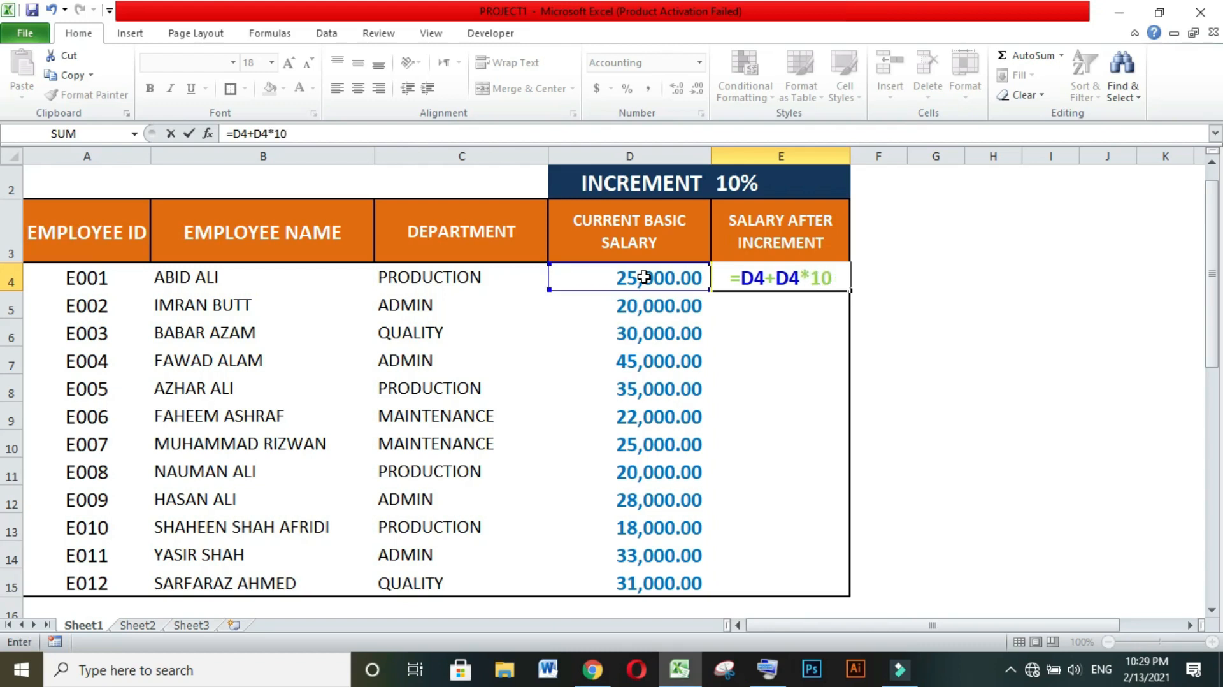
{"action": "type", "text": "%"}
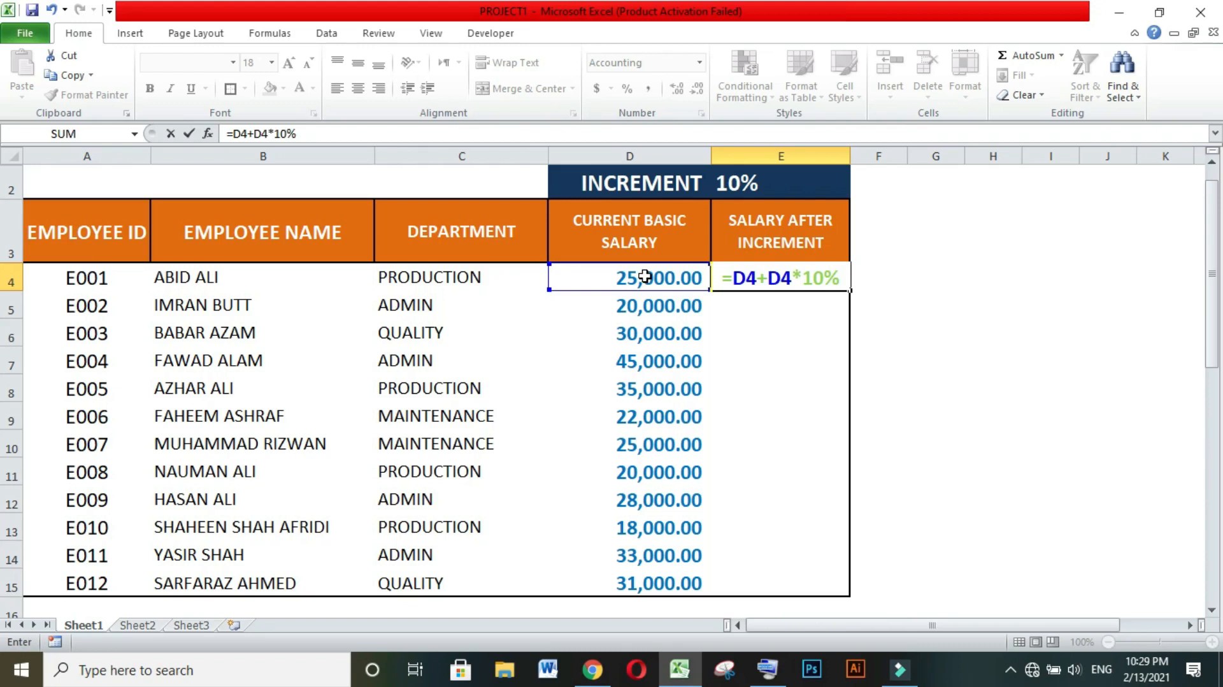
{"action": "left_click", "coordinate": [768, 669]}
{"action": "left_click_drag", "start_coordinate": [920, 248], "coordinate": [1056, 368]}
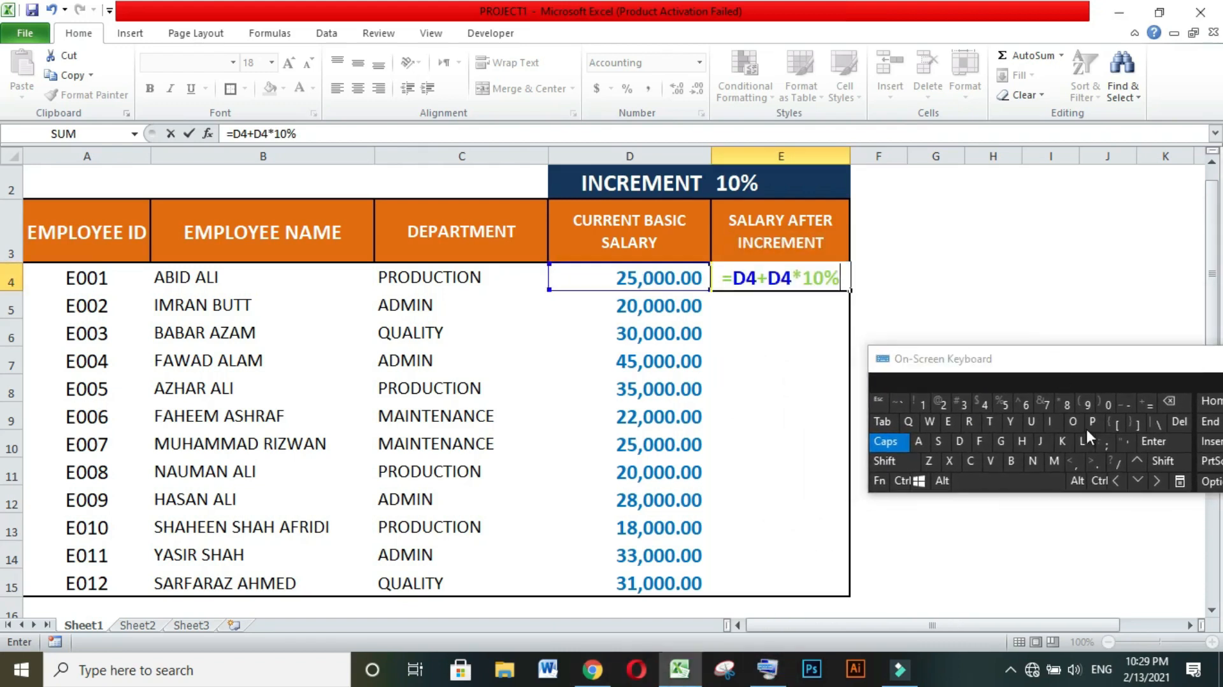
{"action": "left_click", "coordinate": [1144, 446]}
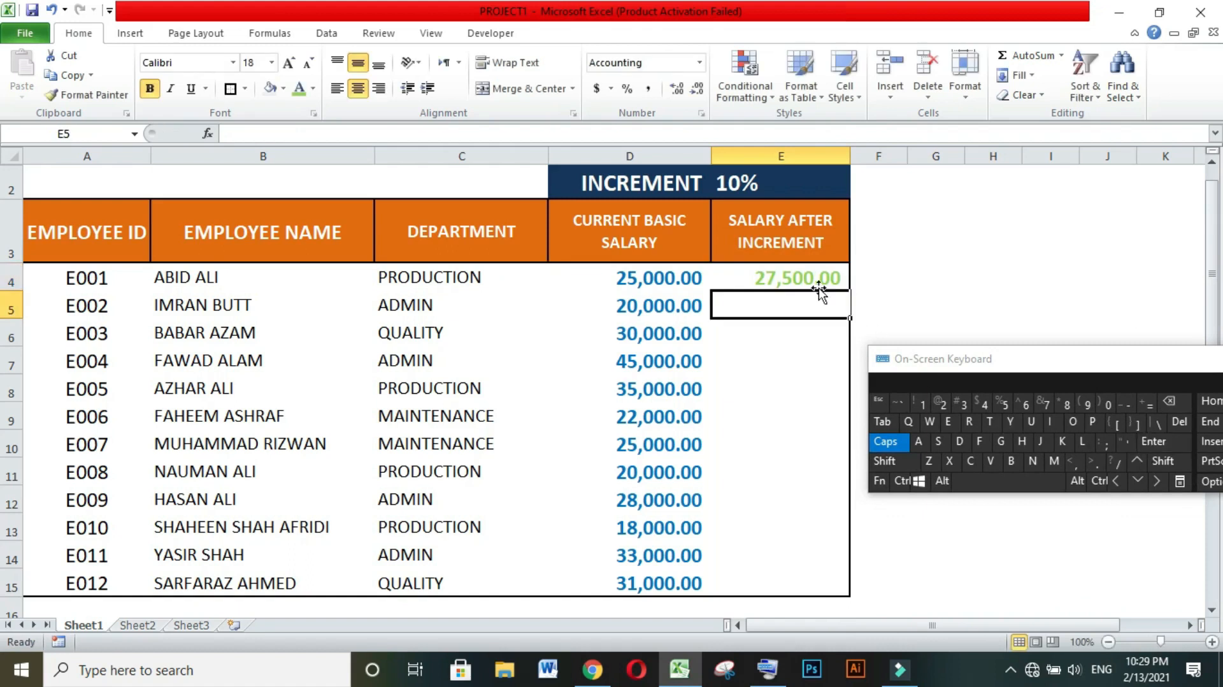
Fill the E4 salary formula down the Salary After Increment column to row 15.
{"action": "left_click", "coordinate": [832, 272]}
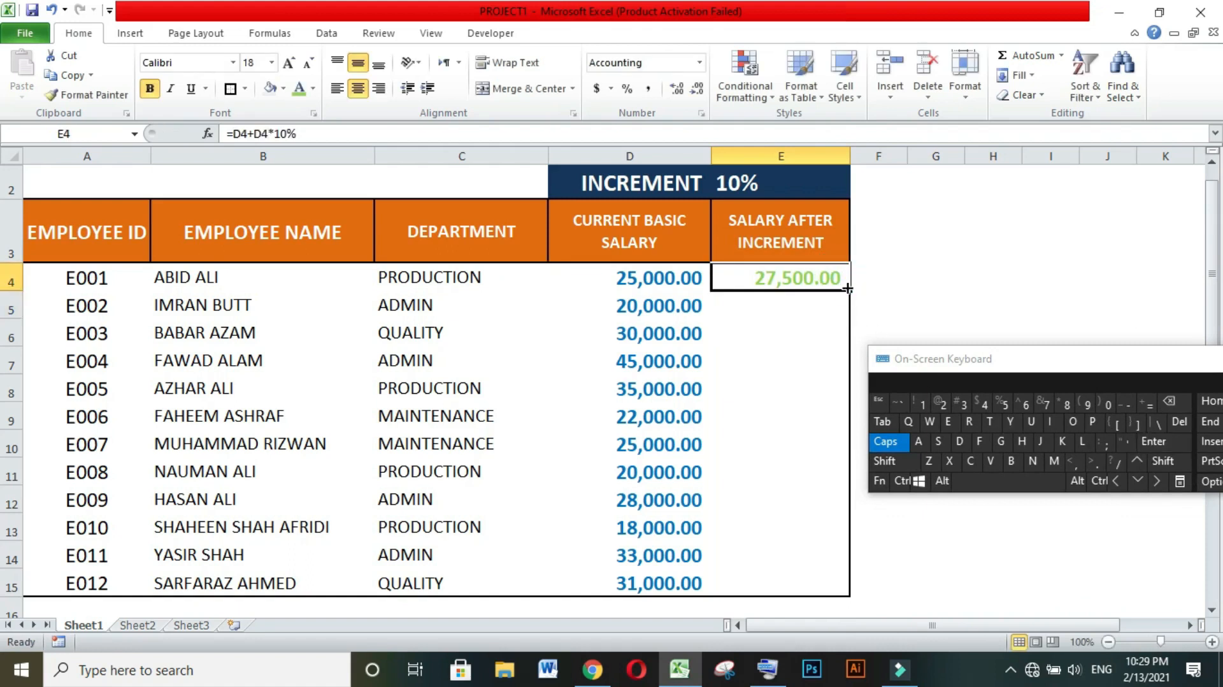
{"action": "double_click", "coordinate": [849, 290]}
{"action": "left_click", "coordinate": [930, 559]}
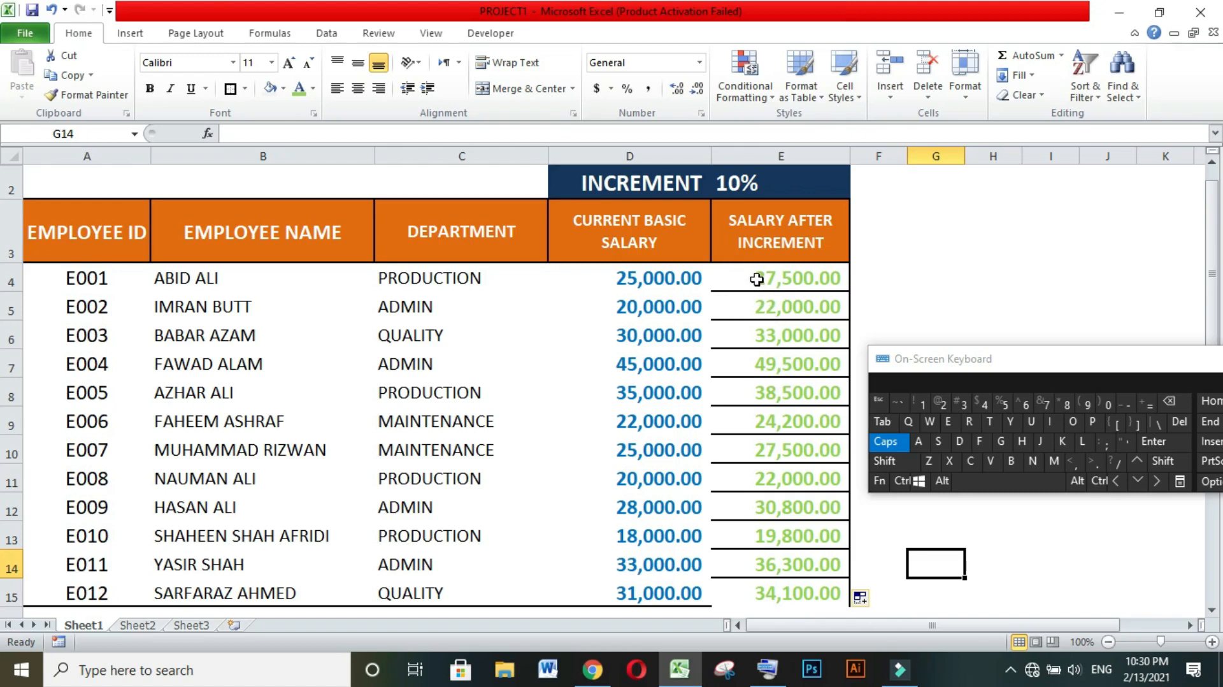
Undo the formula fill in column E and clear the formula from cell E4.
{"action": "key", "text": "ctrl+z"}
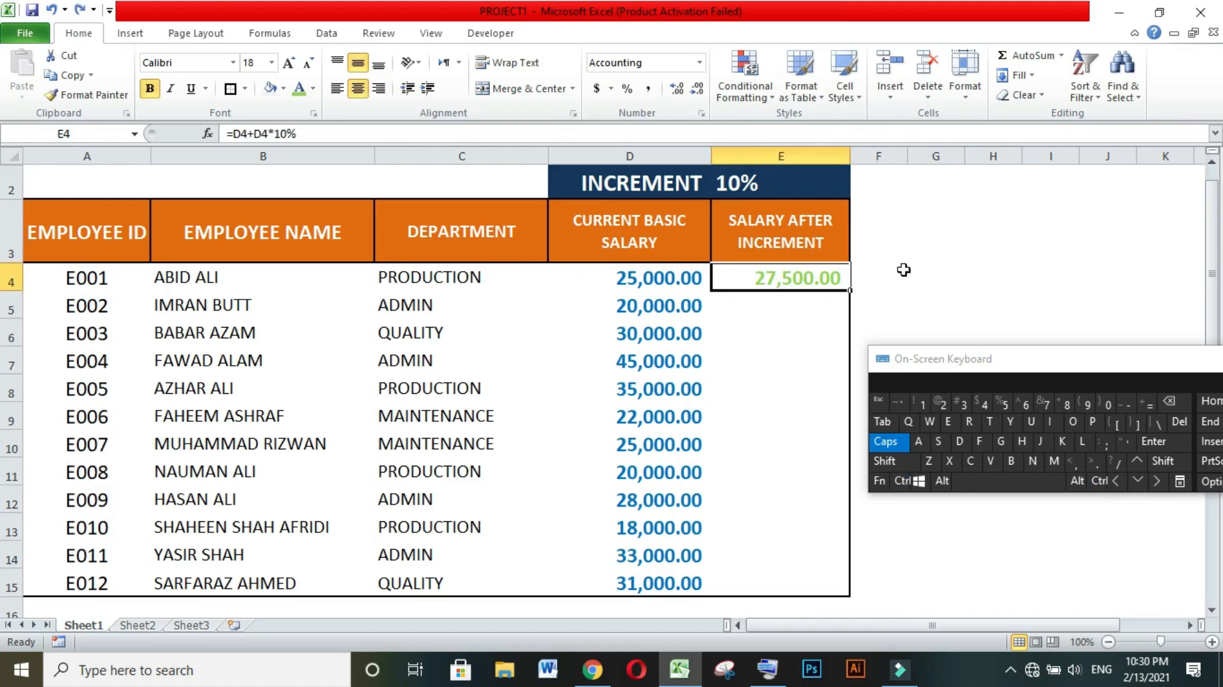
{"action": "left_click", "coordinate": [901, 270]}
{"action": "left_click", "coordinate": [833, 278]}
{"action": "key", "text": "Delete"}
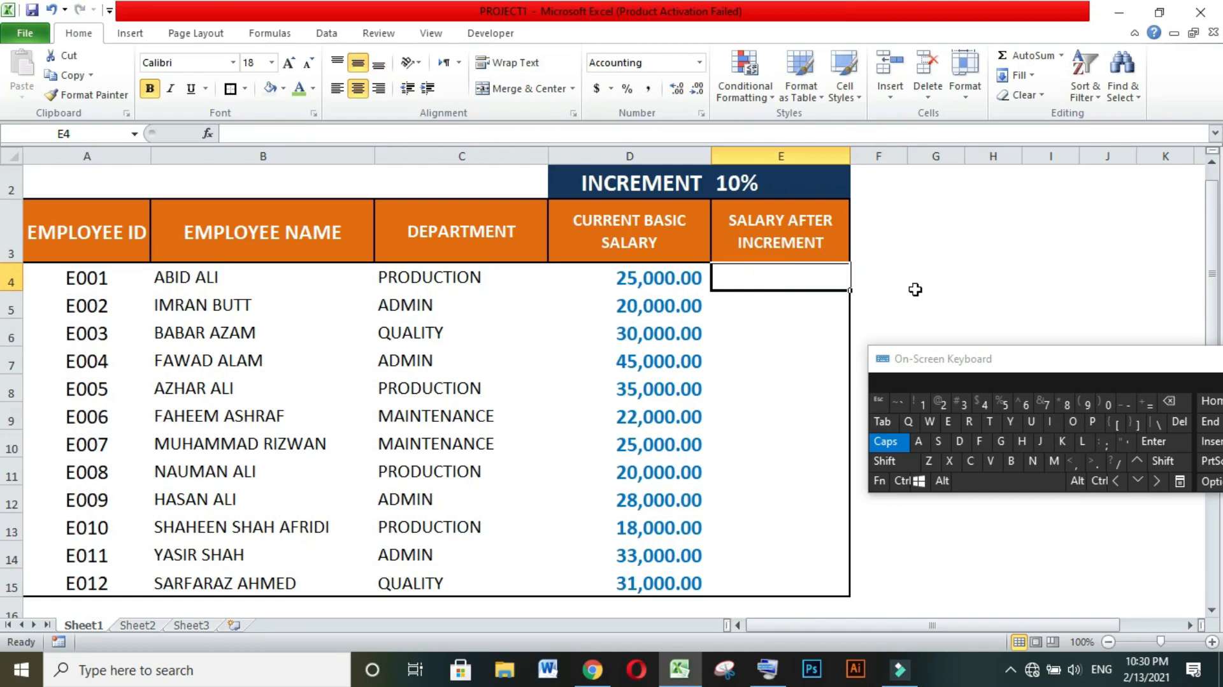
{"action": "left_click", "coordinate": [912, 293]}
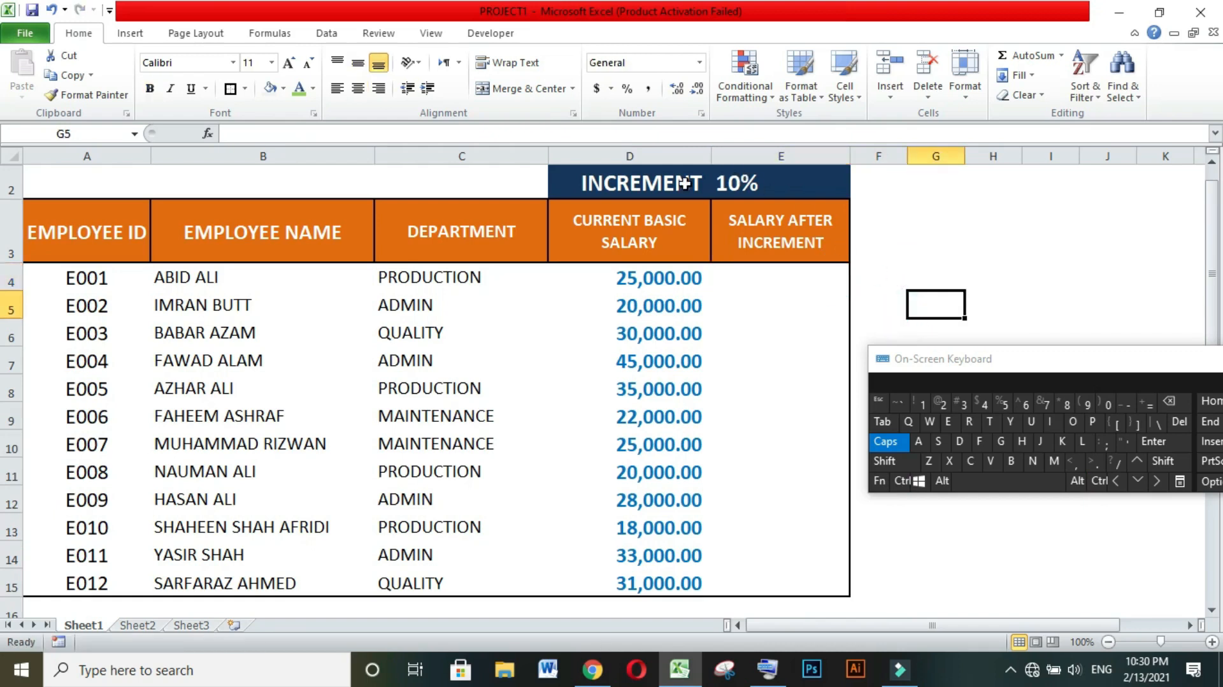
Enter the formula =D4+D4*$E$2 in cell E4, with an absolute reference to the increment percentage cell.
{"action": "left_click", "coordinate": [728, 184]}
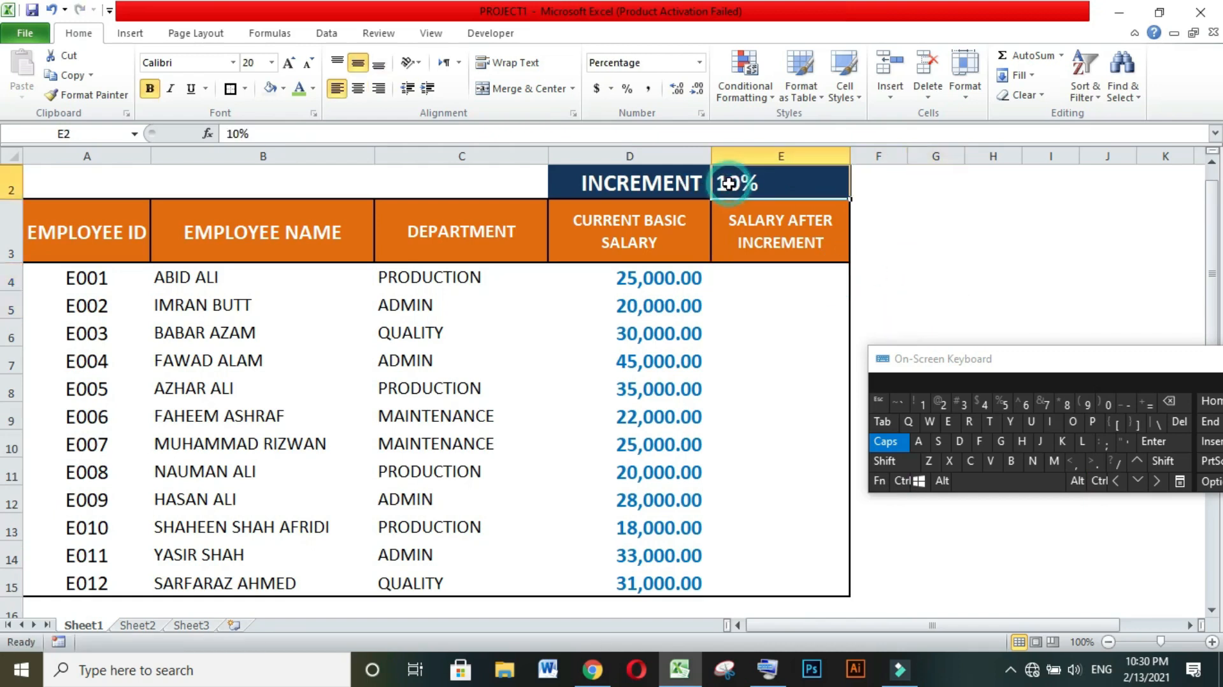
{"action": "left_click", "coordinate": [773, 278]}
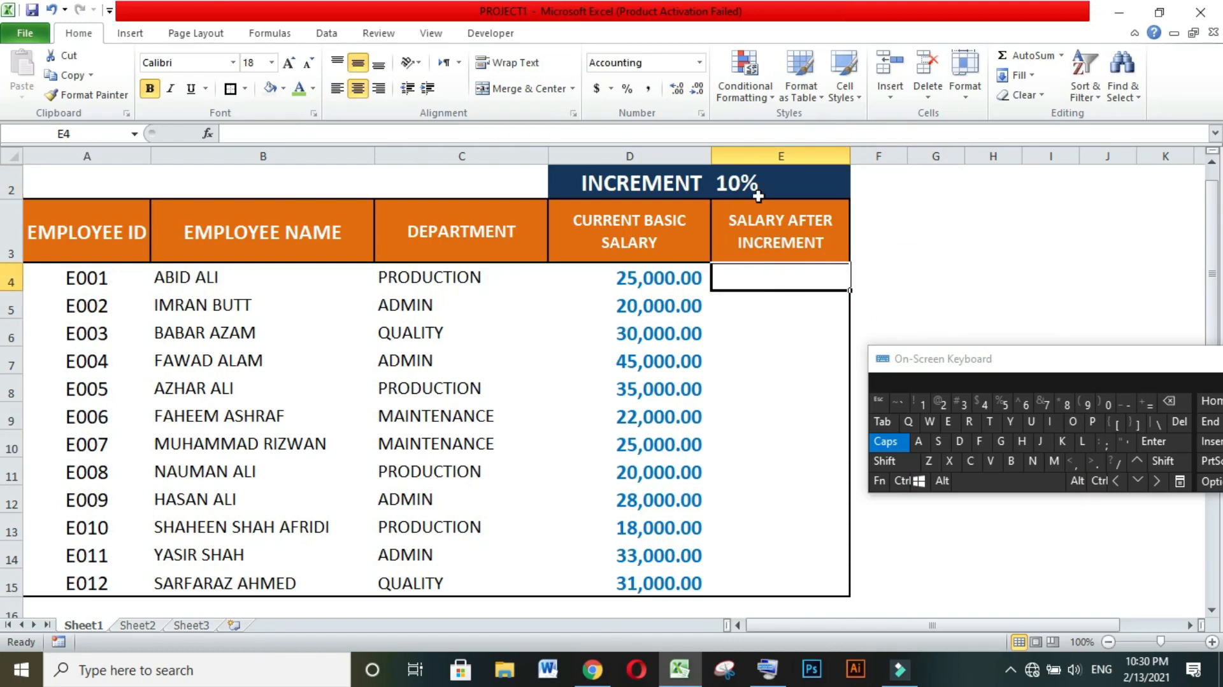
{"action": "type", "text": "="}
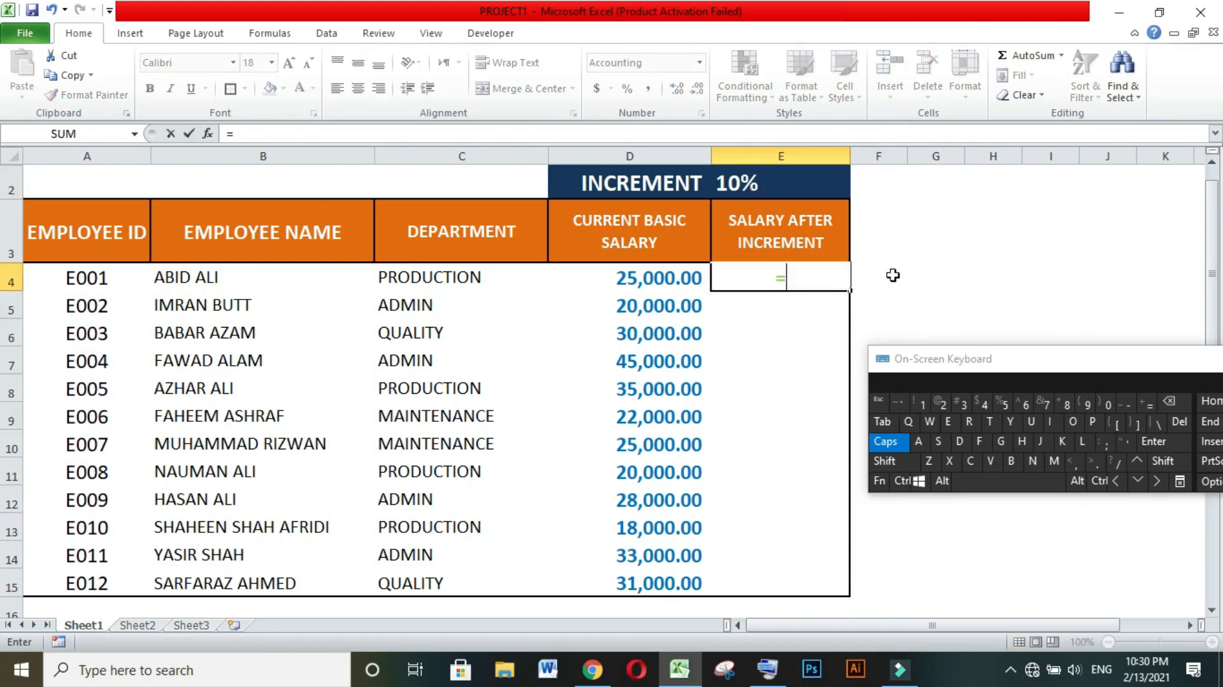
{"action": "left_click", "coordinate": [645, 278]}
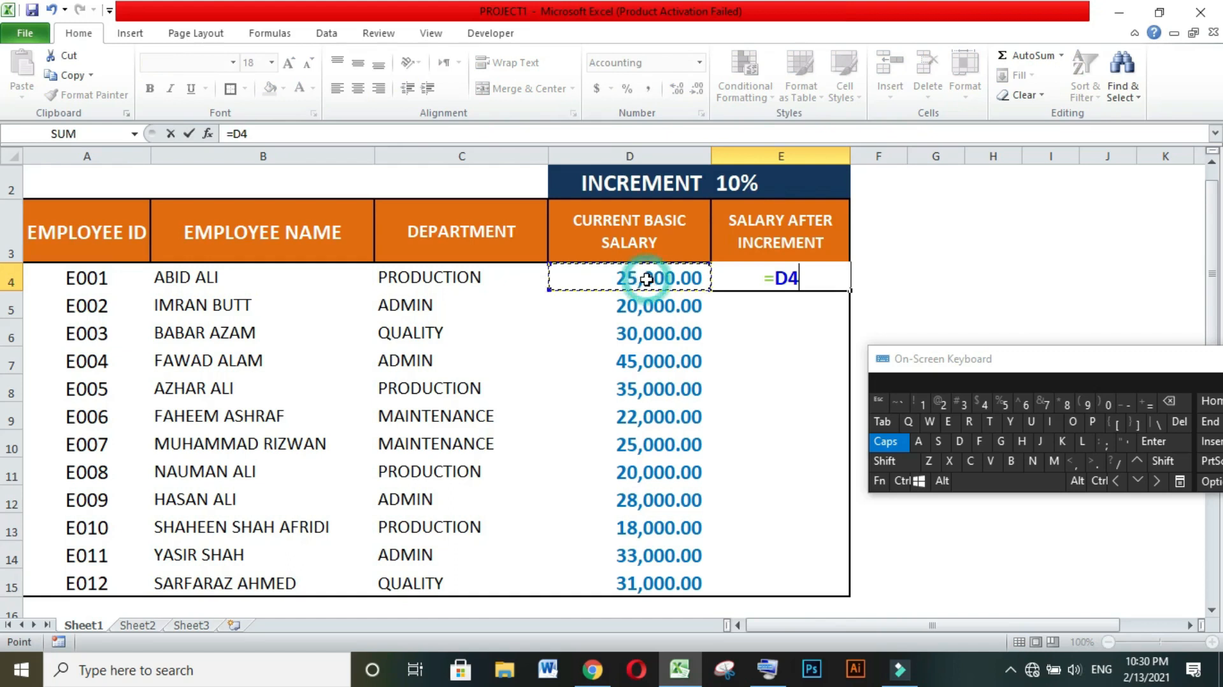
{"action": "type", "text": "+"}
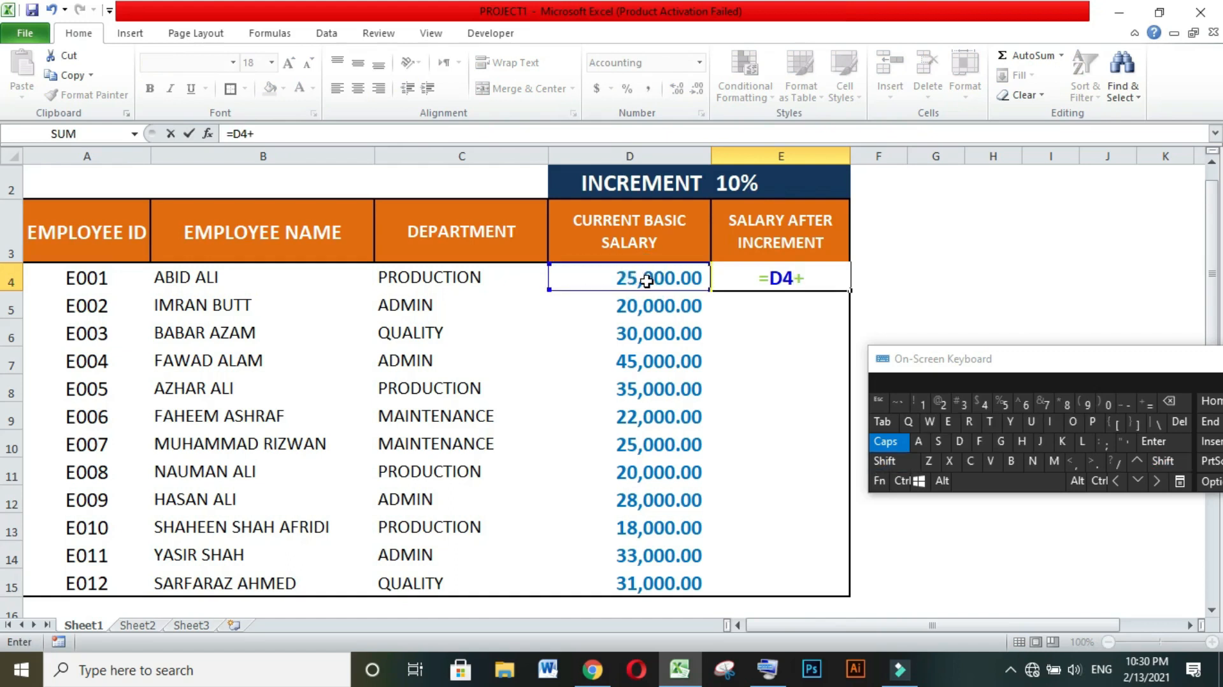
{"action": "left_click", "coordinate": [646, 277]}
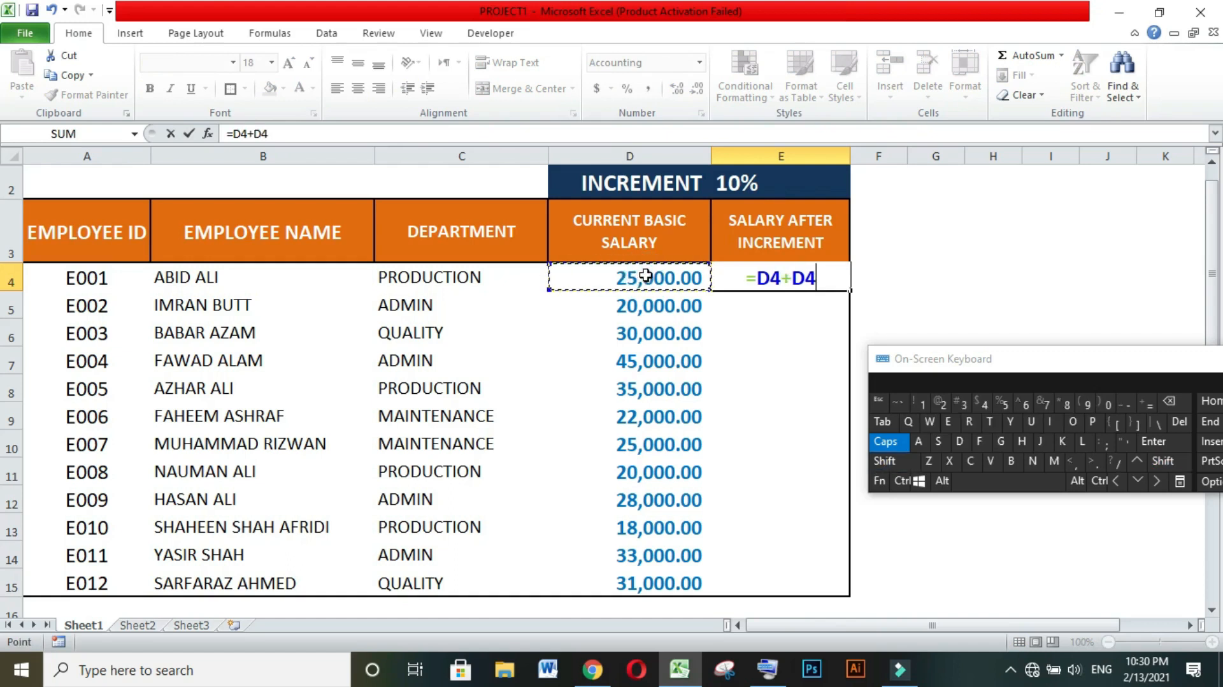
{"action": "key", "text": "shift"}
{"action": "type", "text": "*"}
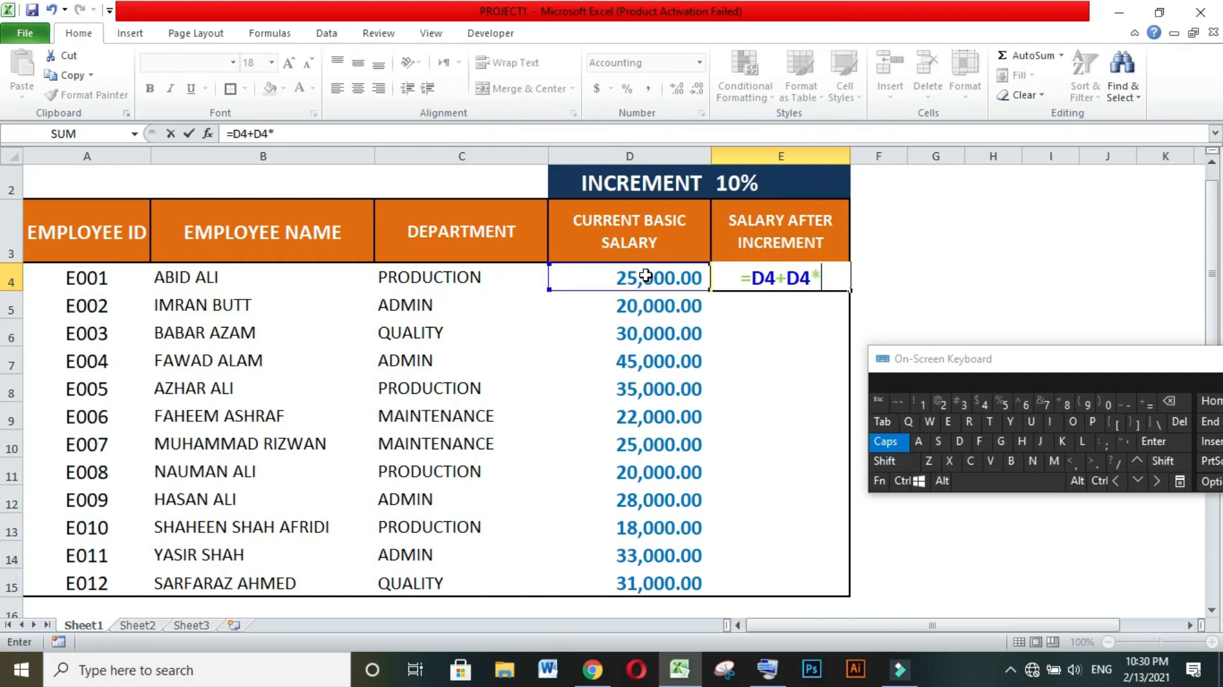
{"action": "left_click", "coordinate": [727, 184]}
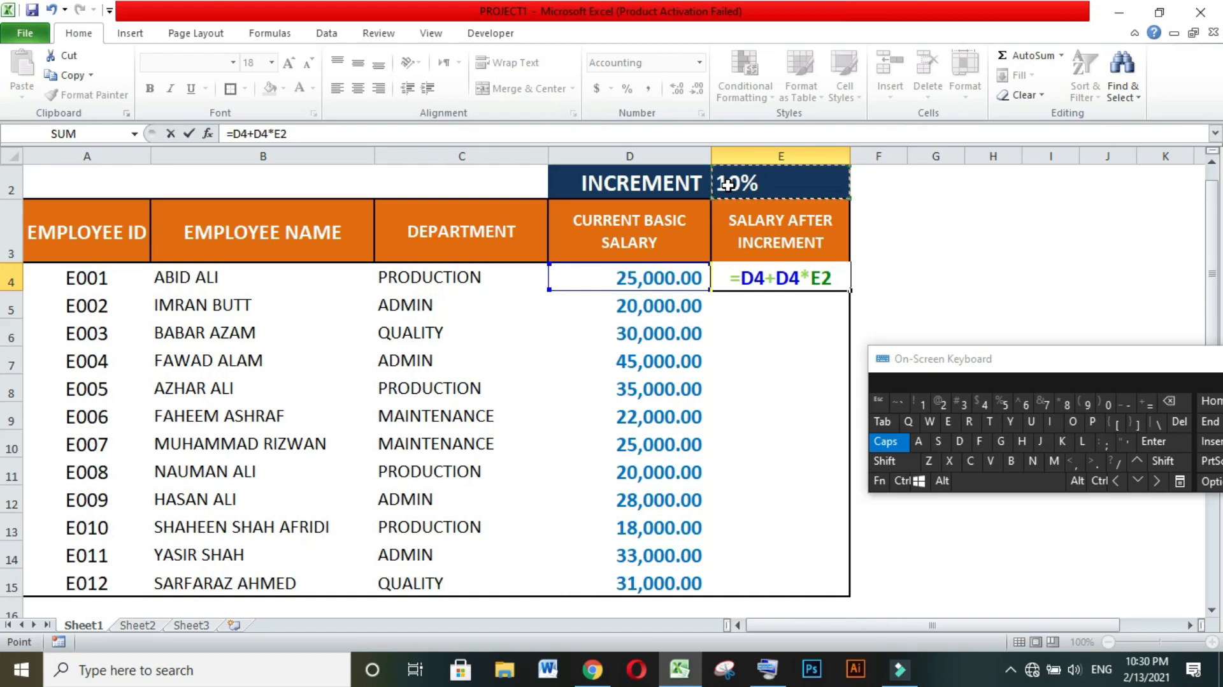
{"action": "key", "text": "F4"}
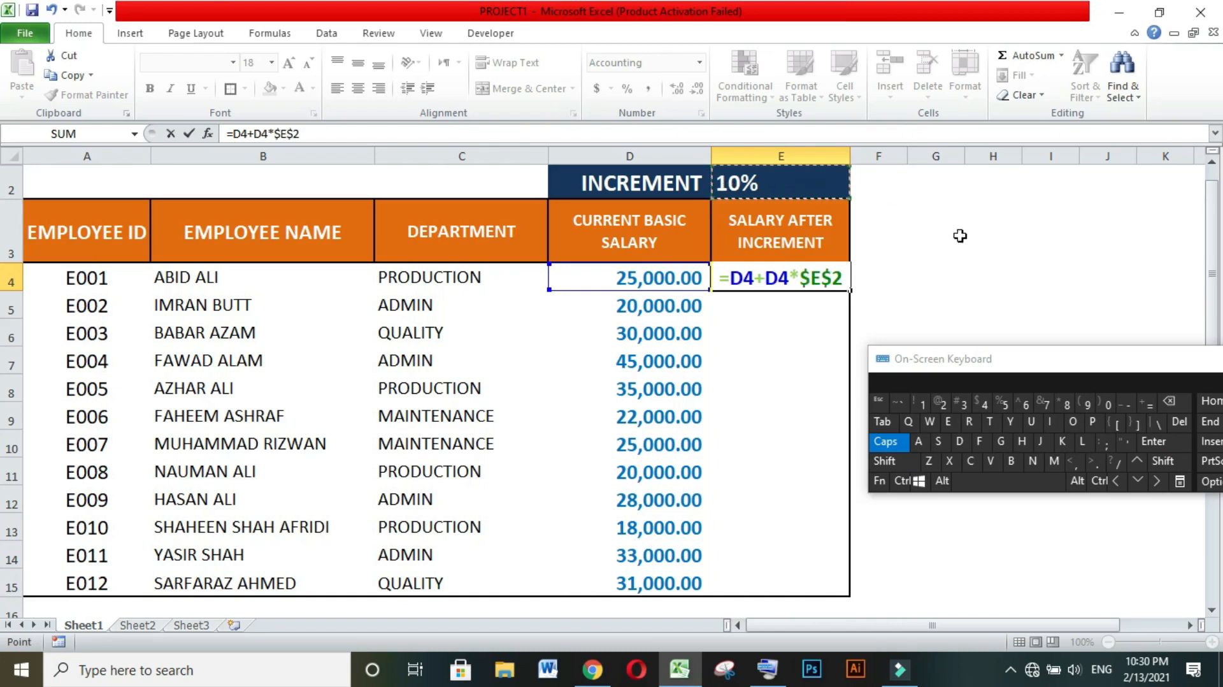
{"action": "left_click", "coordinate": [1176, 442]}
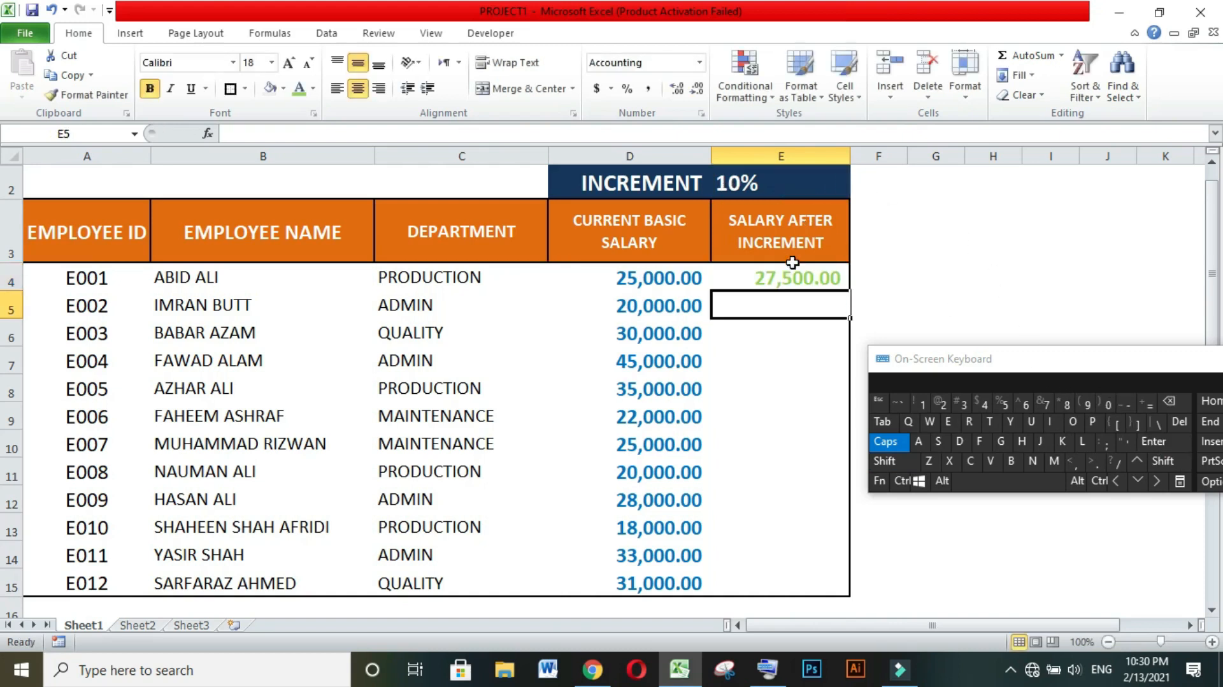
Fill the E4 formula with the absolute increment reference down through cell E15.
{"action": "left_click", "coordinate": [804, 280]}
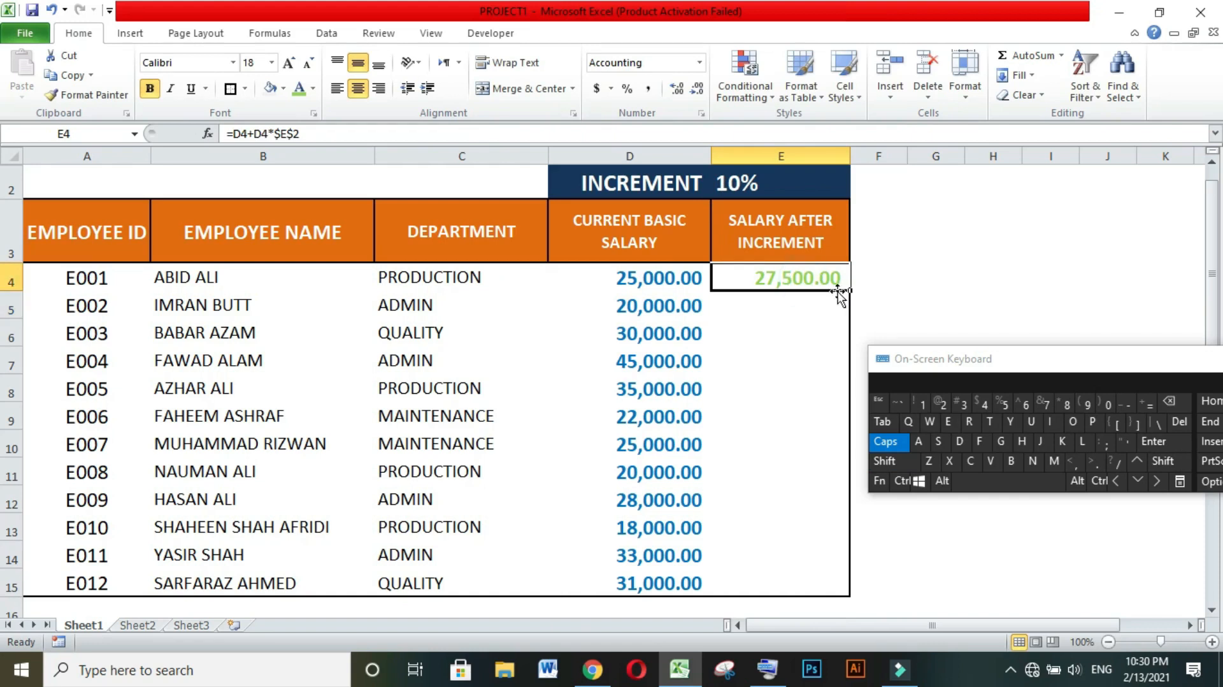
{"action": "left_click_drag", "start_coordinate": [850, 289], "coordinate": [792, 580]}
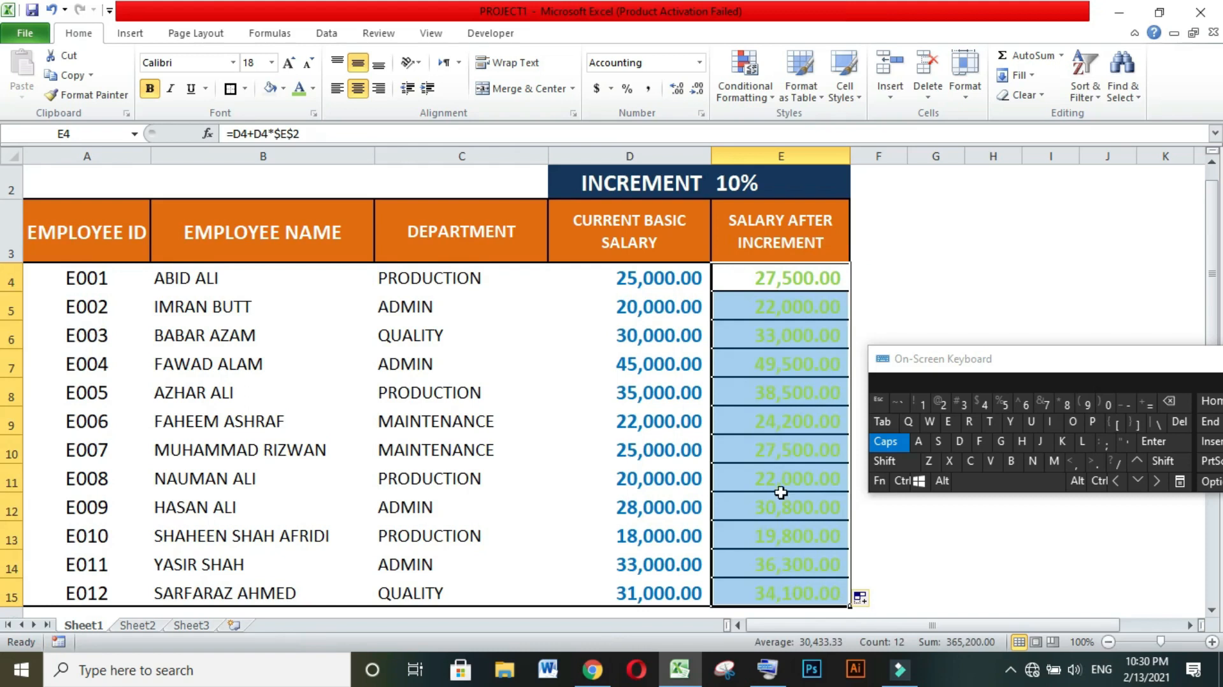
{"action": "left_click", "coordinate": [993, 294]}
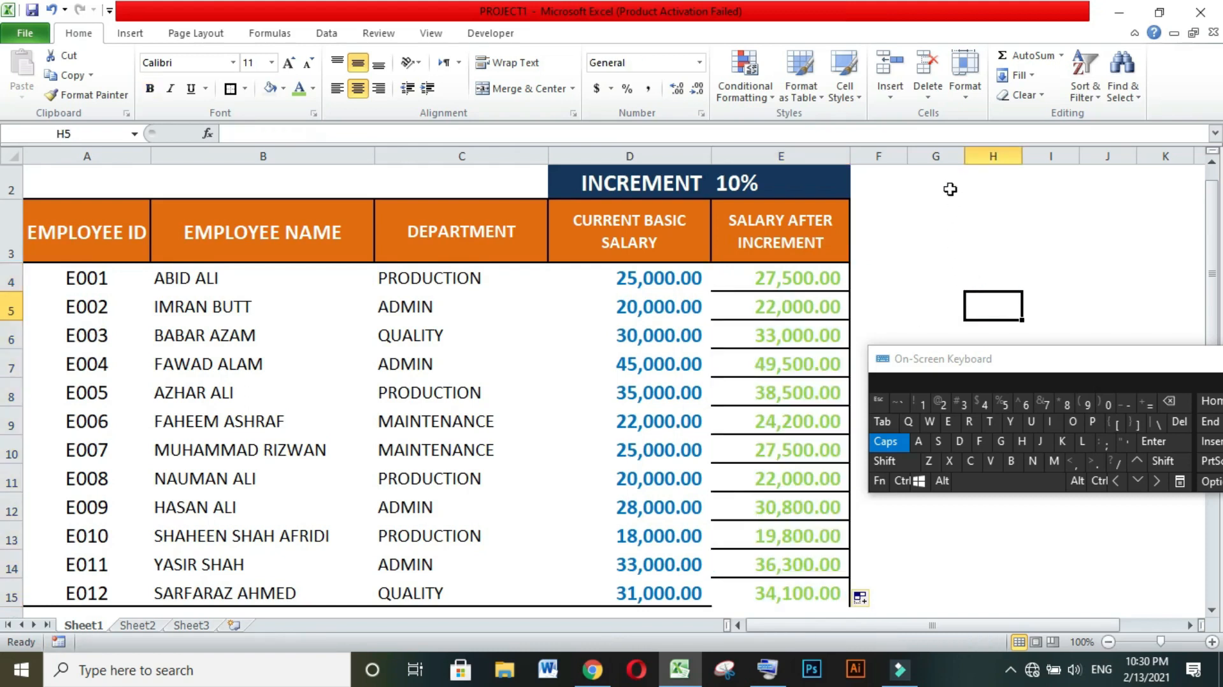
{"action": "left_click", "coordinate": [916, 246]}
Set the increment percentage in cell E2 to 20%.
{"action": "left_click_drag", "start_coordinate": [1057, 358], "coordinate": [1156, 331]}
{"action": "left_click", "coordinate": [764, 184]}
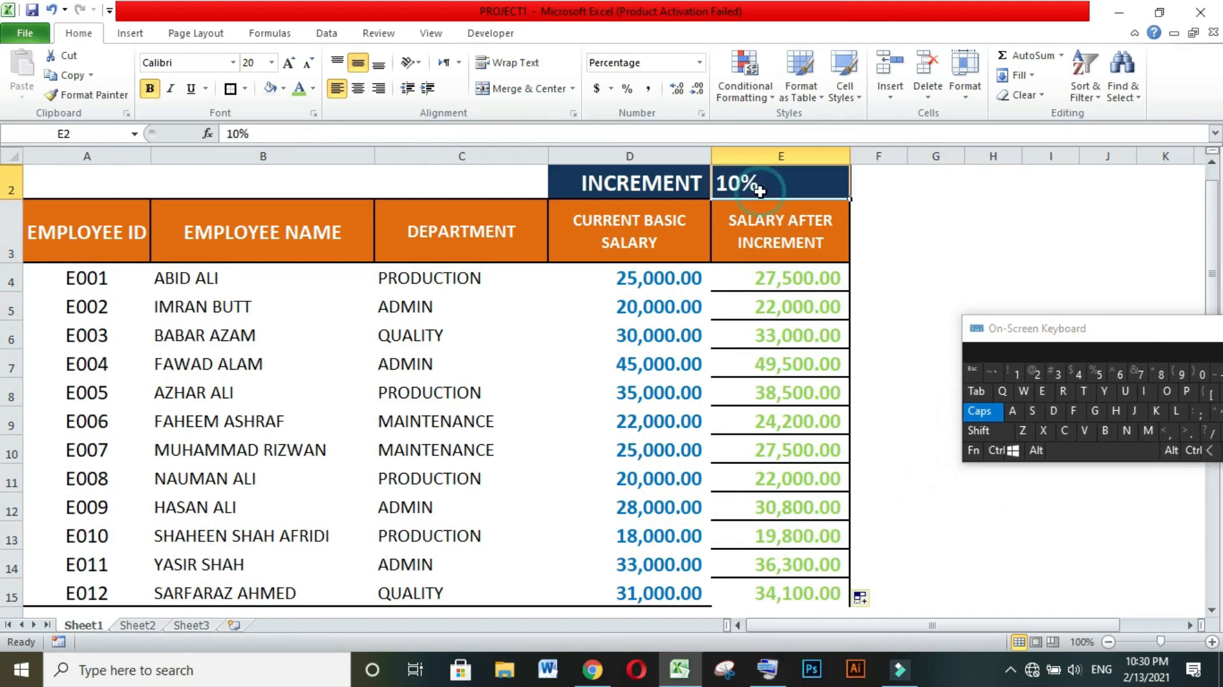
{"action": "left_click", "coordinate": [237, 134]}
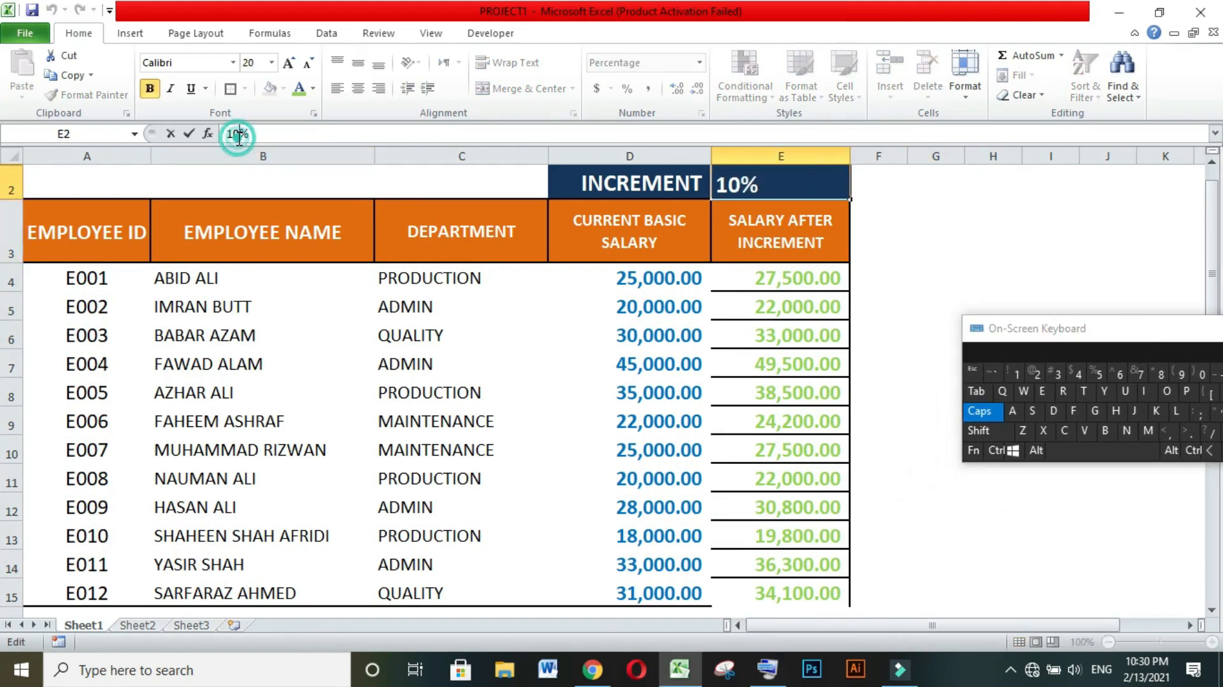
{"action": "left_click_drag", "start_coordinate": [1155, 357], "coordinate": [766, 390]}
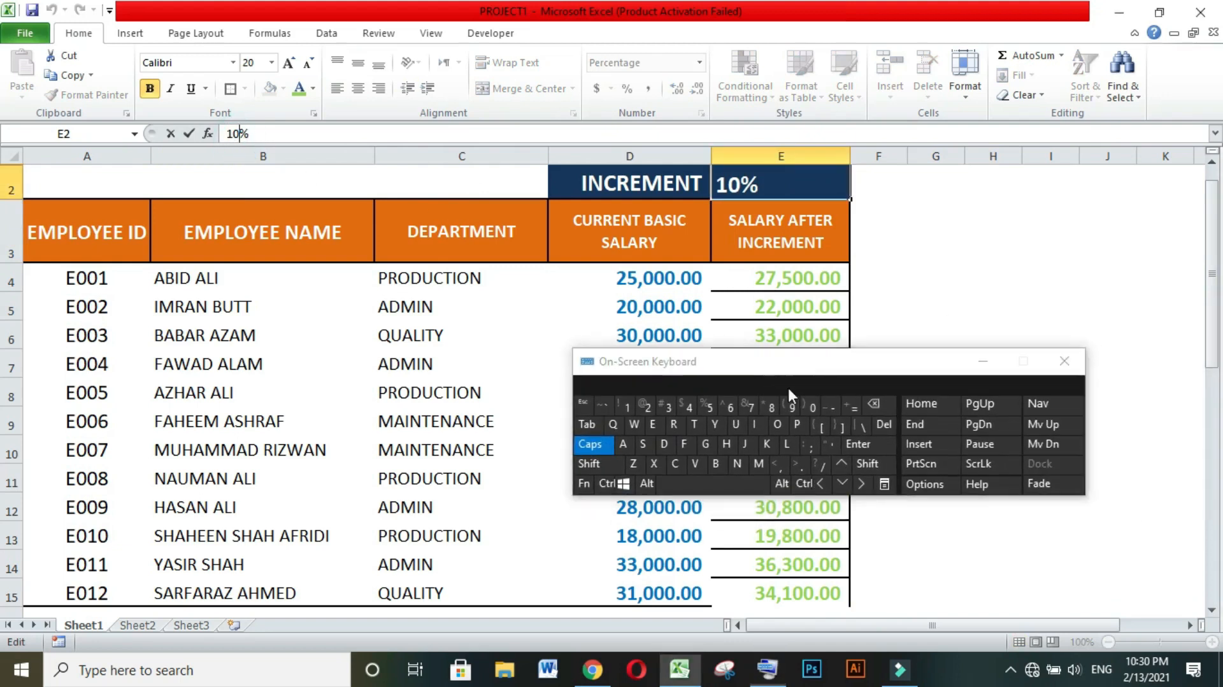
{"action": "left_click", "coordinate": [877, 406]}
{"action": "left_click", "coordinate": [876, 406]}
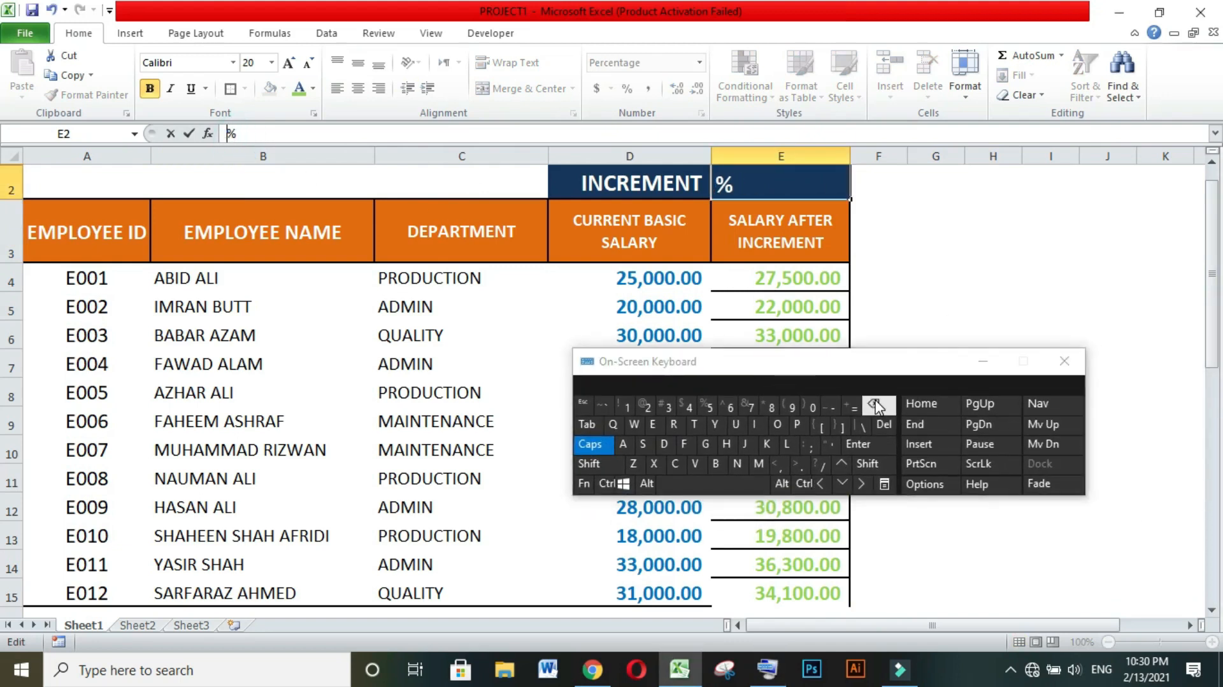
{"action": "type", "text": "20"}
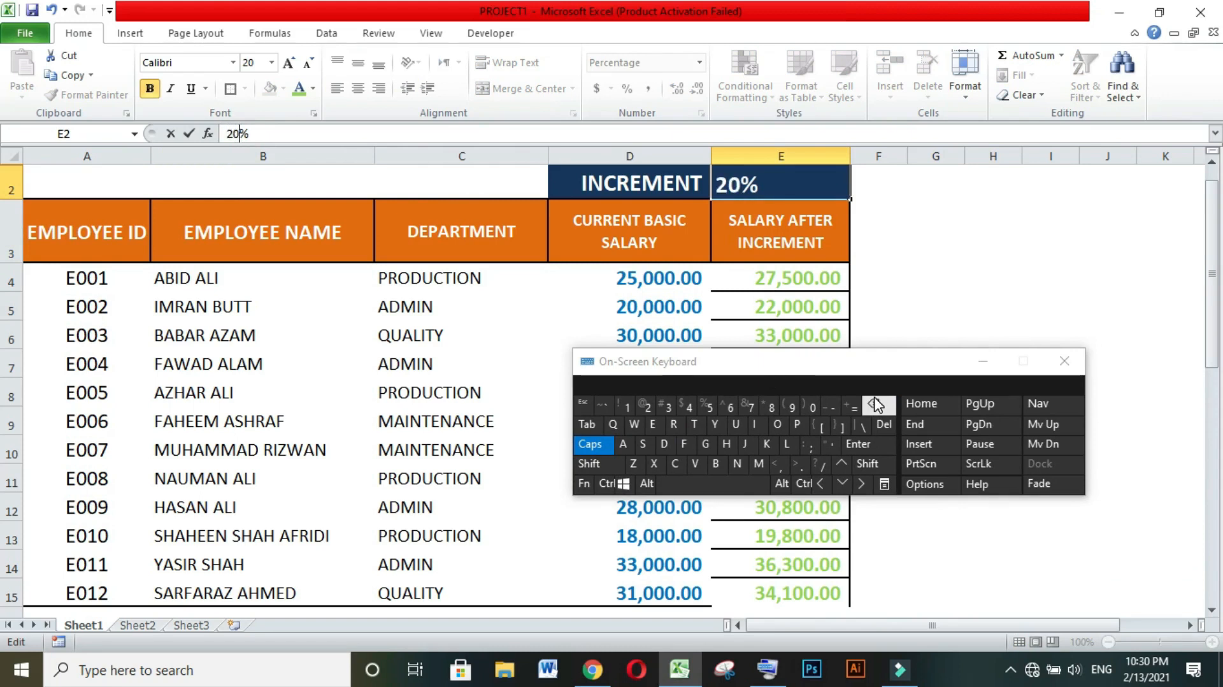
{"action": "left_click_drag", "start_coordinate": [933, 369], "coordinate": [528, 64]}
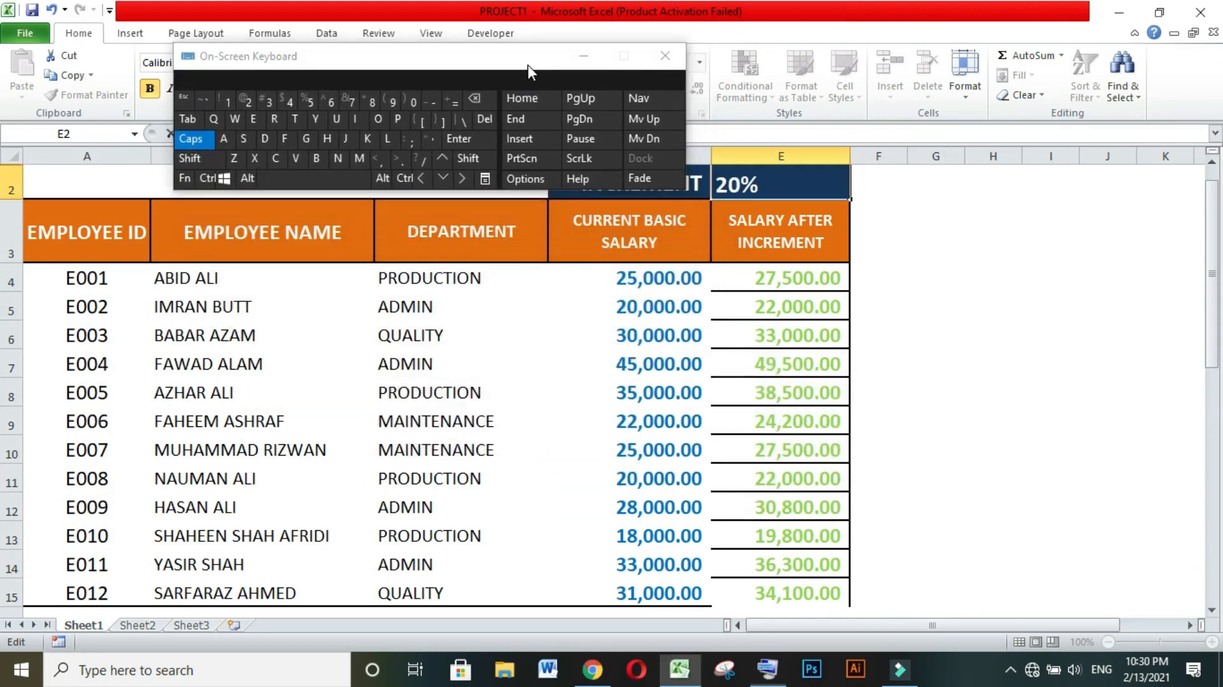
{"action": "left_click", "coordinate": [486, 138]}
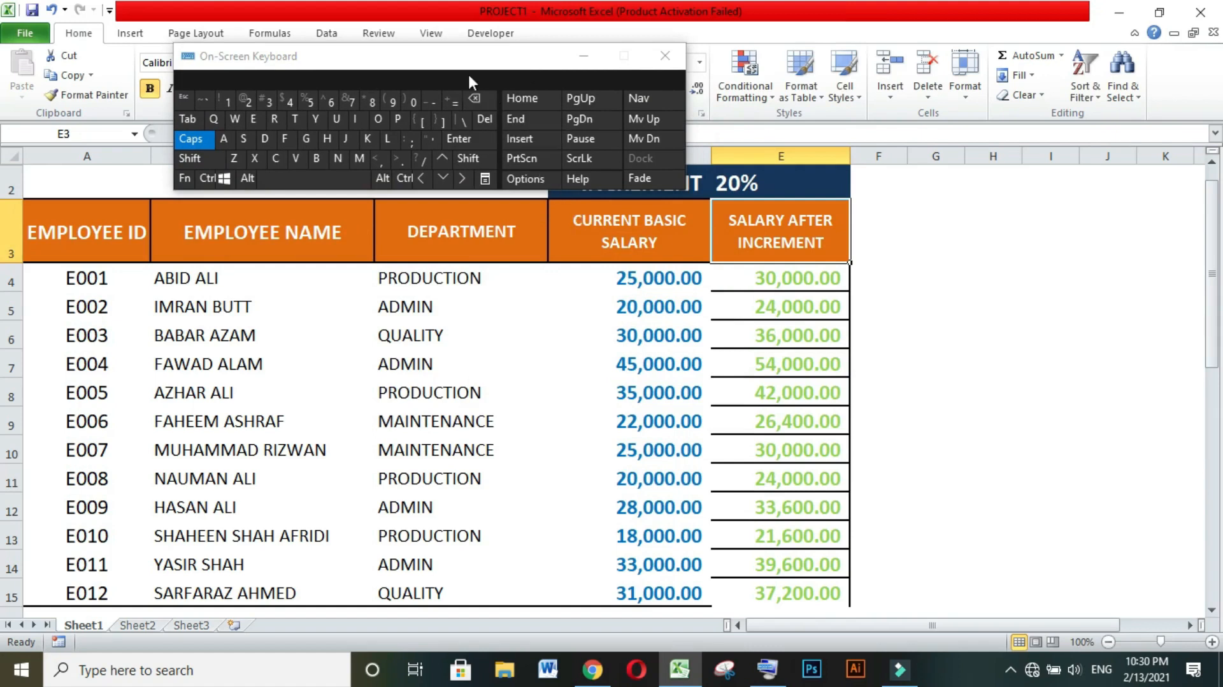
{"action": "left_click_drag", "start_coordinate": [471, 79], "coordinate": [438, 44]}
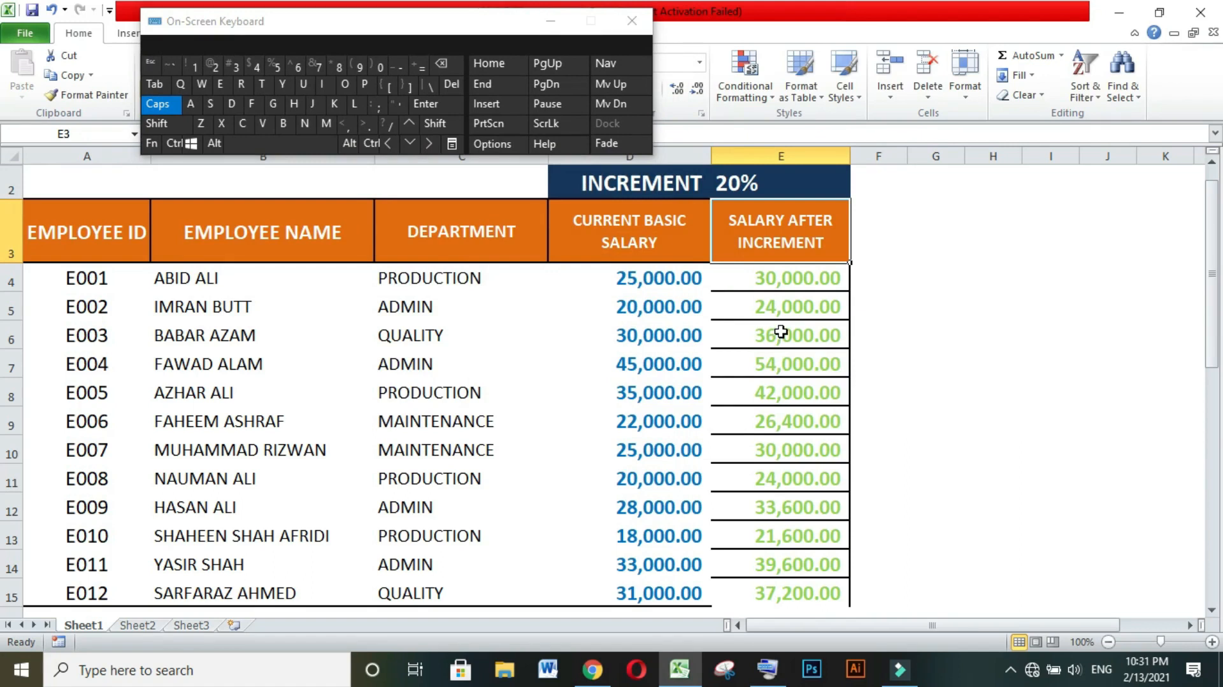
Change the increment percentage in cell E2 to 15%.
{"action": "left_click", "coordinate": [737, 179]}
{"action": "left_click", "coordinate": [939, 295]}
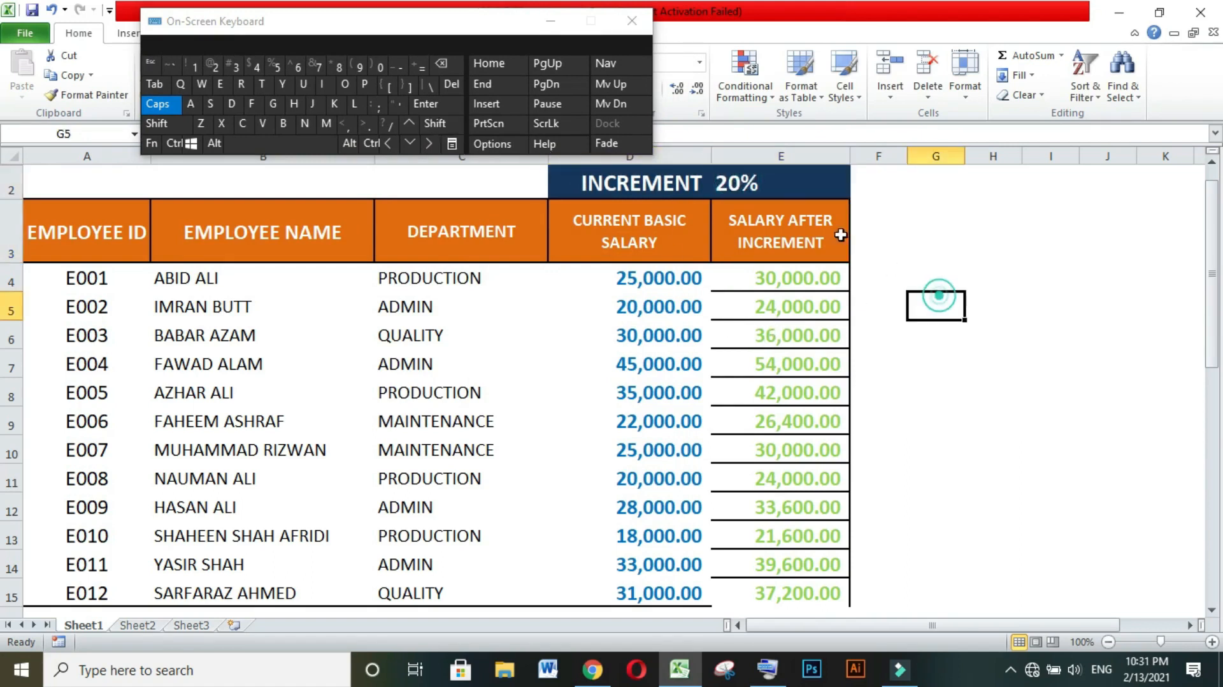
{"action": "left_click", "coordinate": [738, 188]}
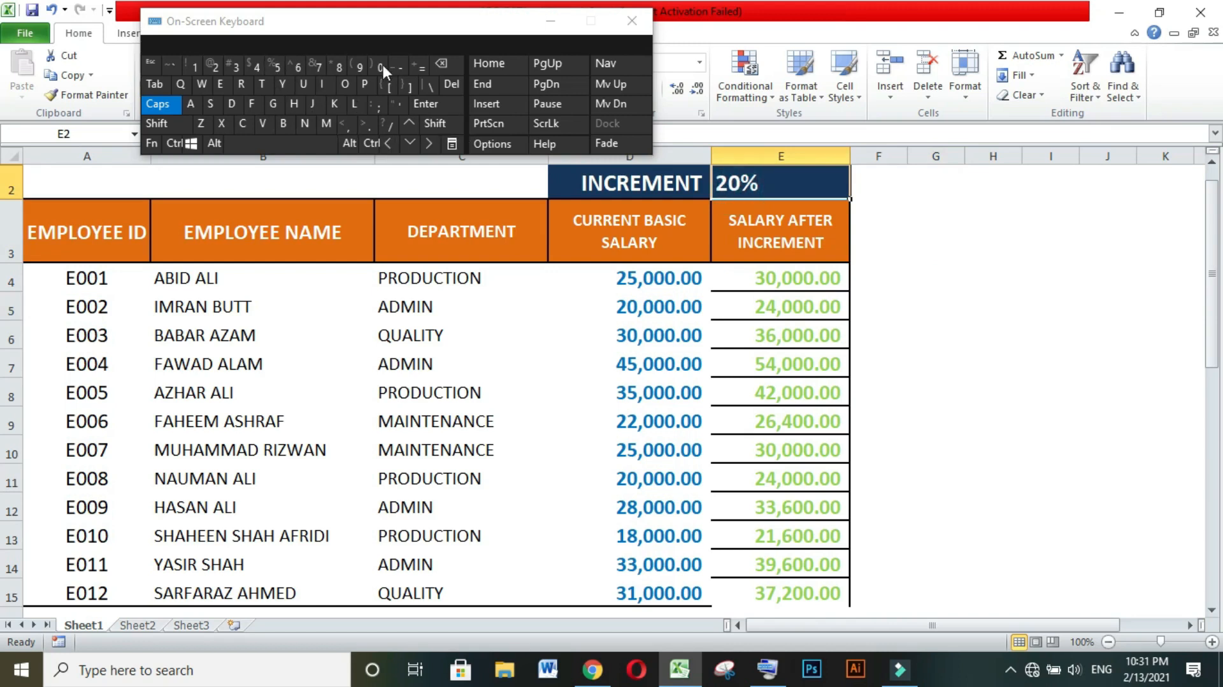
{"action": "double_click", "coordinate": [741, 186]}
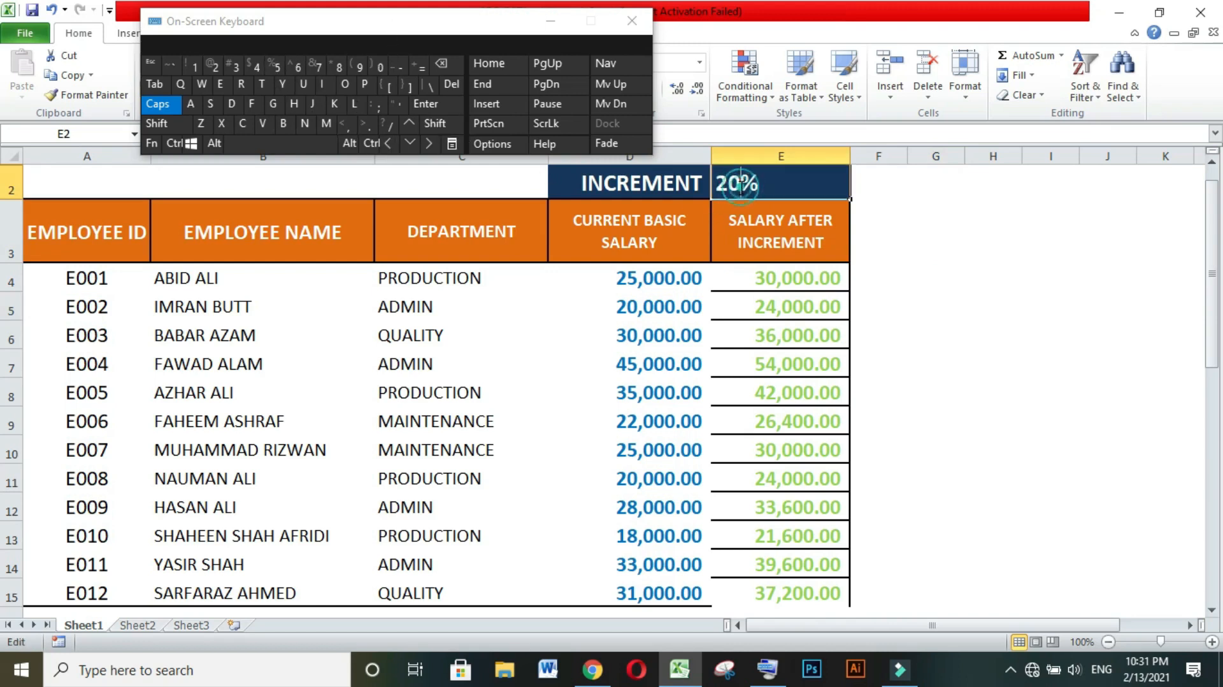
{"action": "left_click", "coordinate": [438, 64]}
{"action": "left_click", "coordinate": [438, 63]}
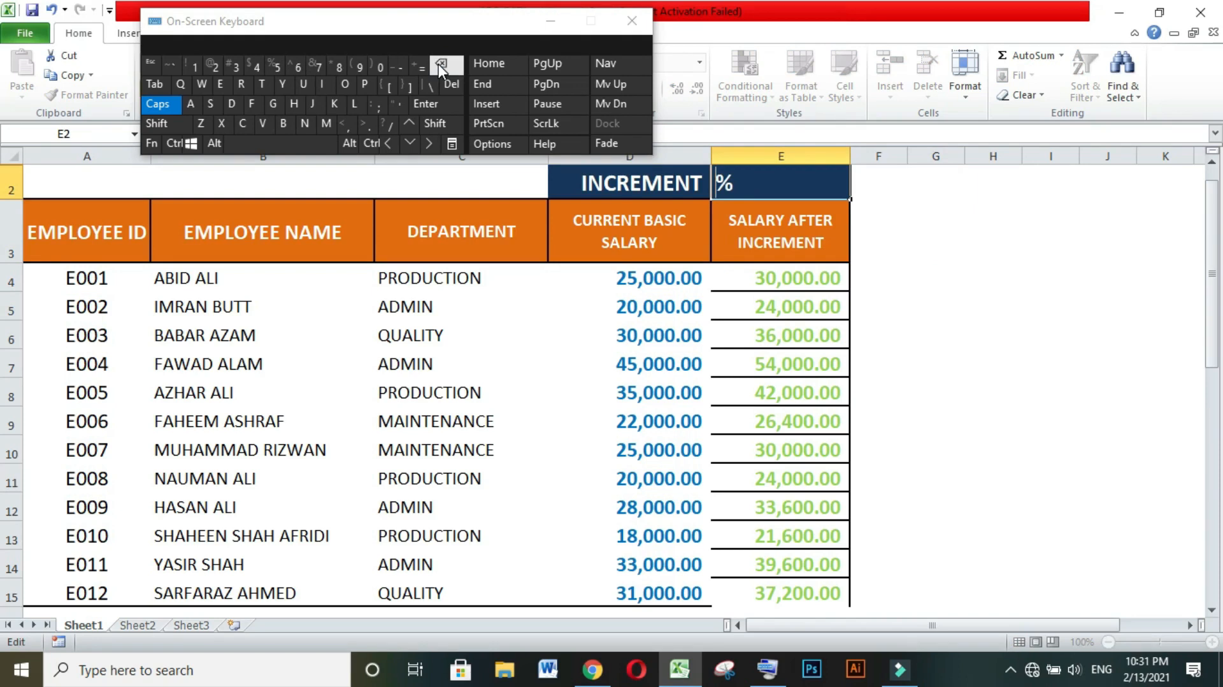
{"action": "type", "text": "15"}
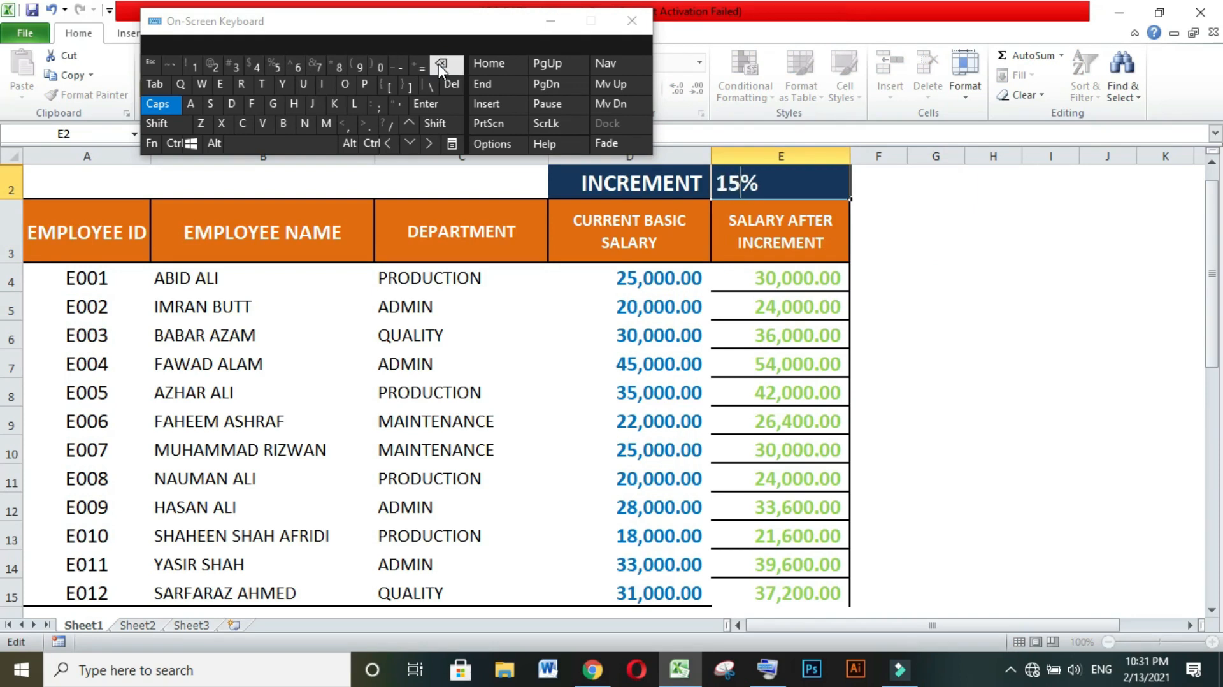
{"action": "left_click", "coordinate": [422, 103]}
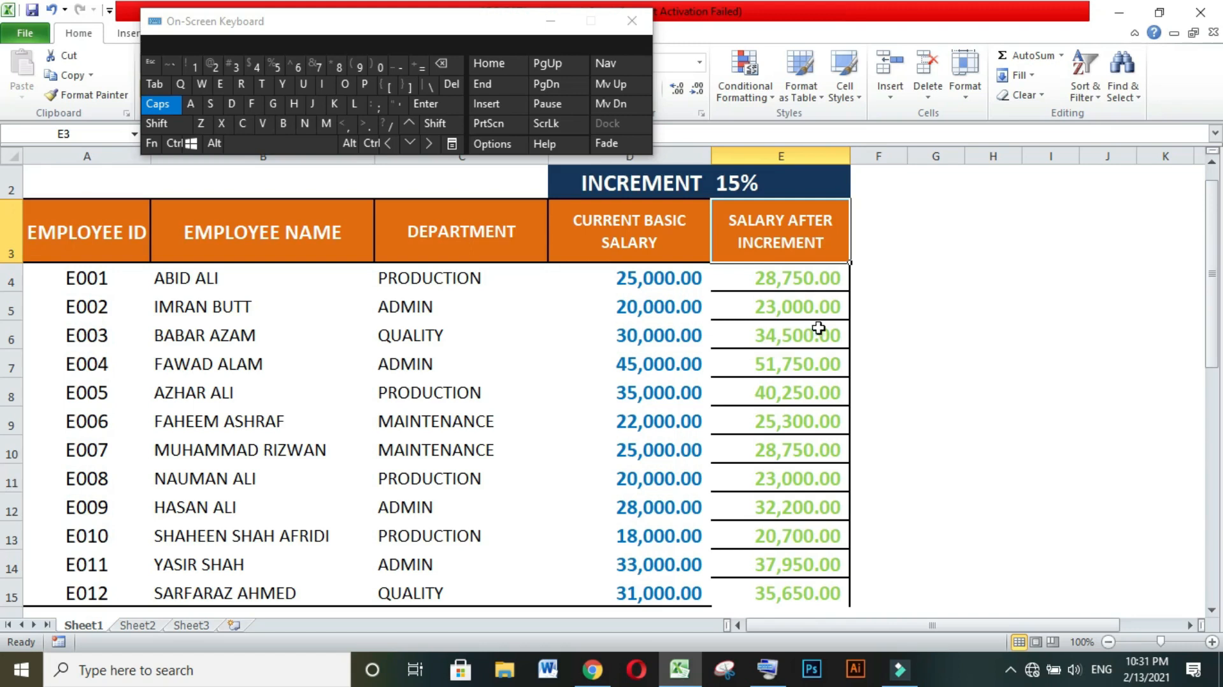
{"action": "left_click", "coordinate": [939, 361]}
{"action": "left_click", "coordinate": [915, 527]}
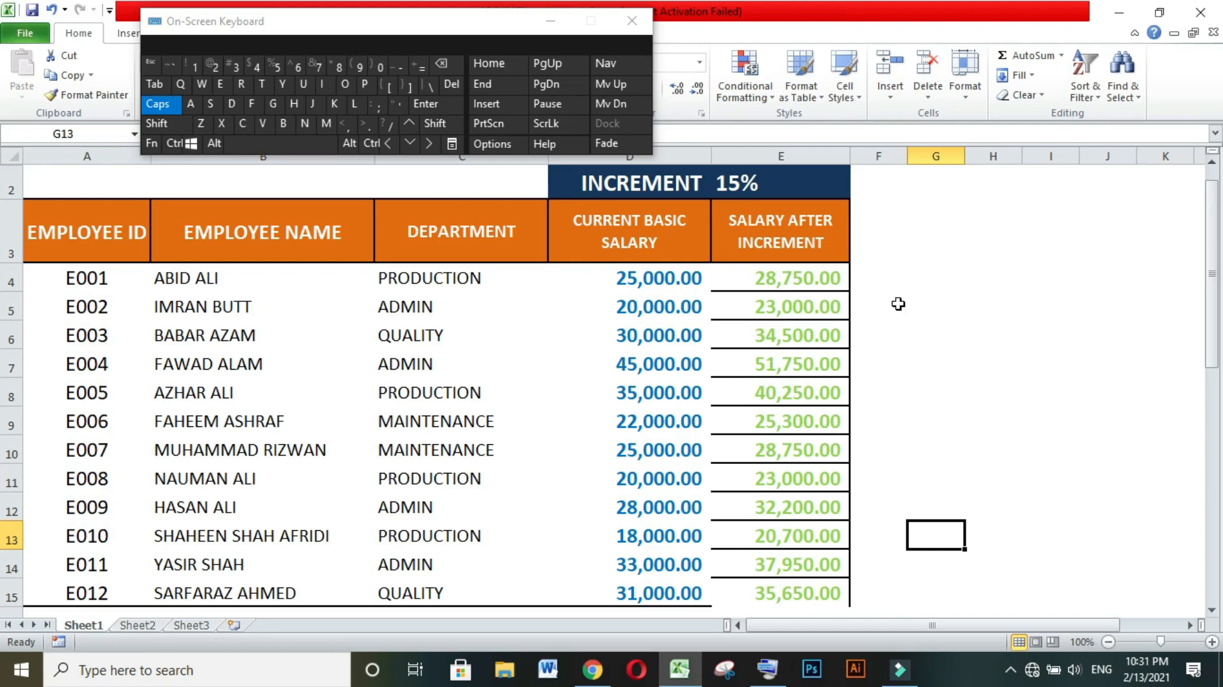
{"action": "left_click", "coordinate": [892, 280]}
{"action": "left_click", "coordinate": [887, 363]}
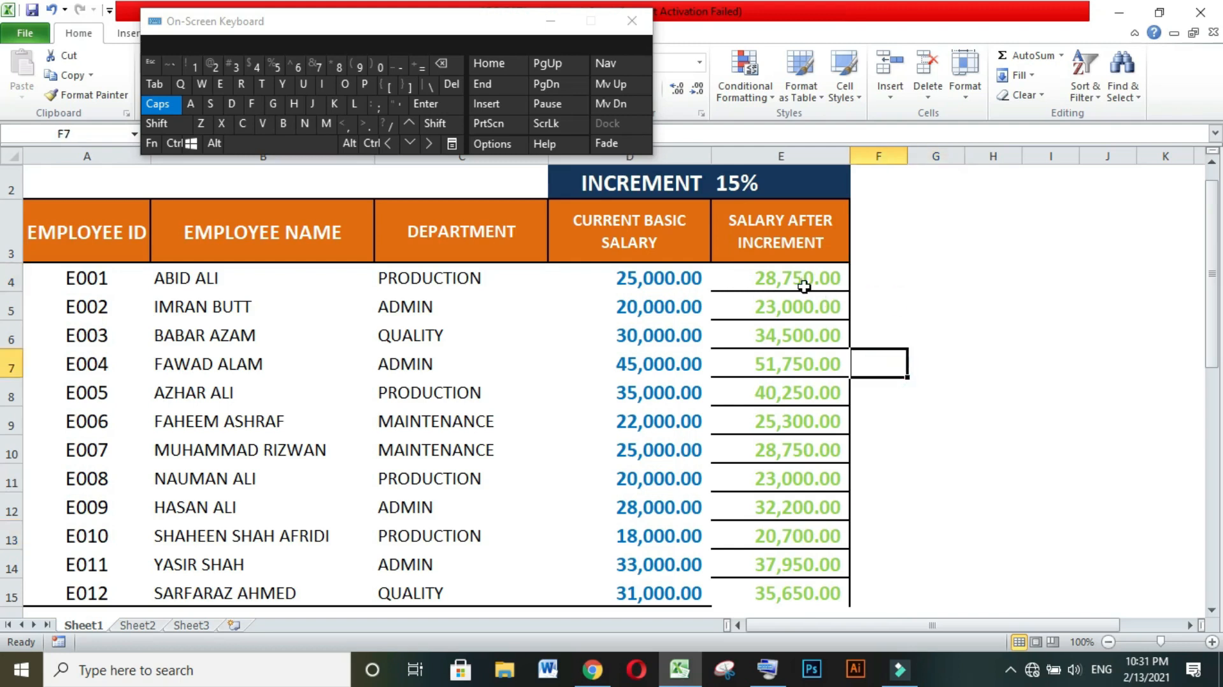
Clear the formulas from the Salary After Increment column, cells E4 to E15.
{"action": "left_click_drag", "start_coordinate": [805, 277], "coordinate": [816, 581]}
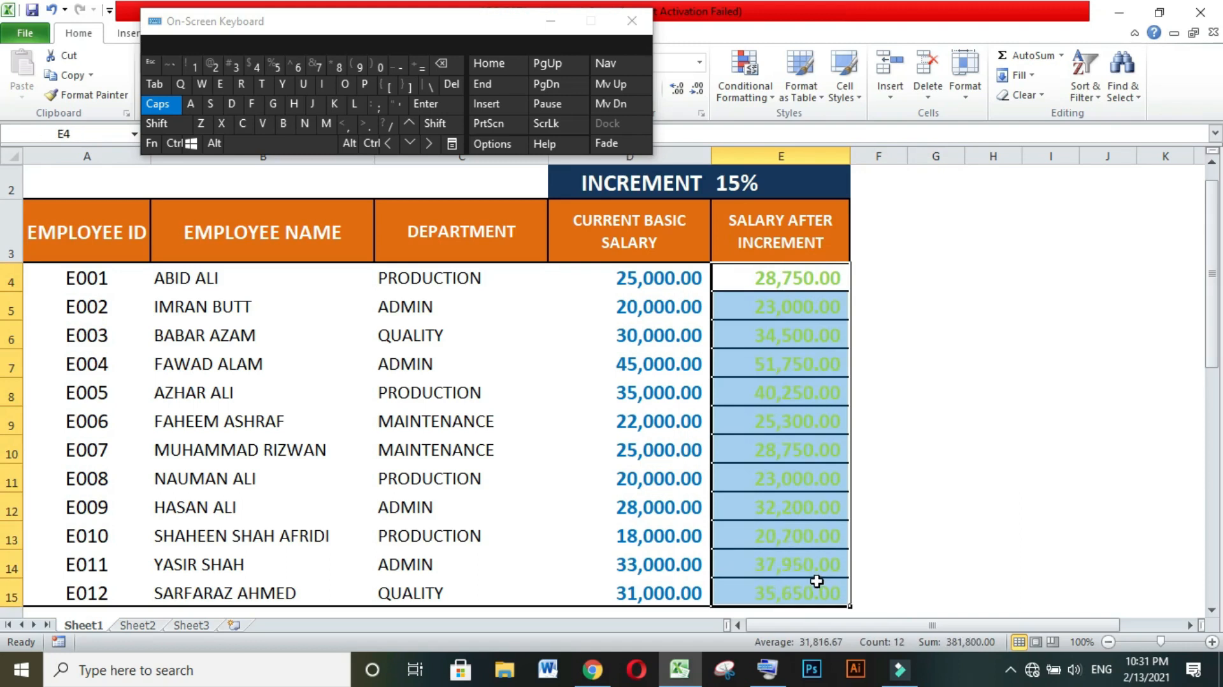
{"action": "key", "text": "Delete"}
{"action": "left_click", "coordinate": [999, 333]}
{"action": "left_click", "coordinate": [955, 411]}
Enter =D4+D4*$E$2 in cell E4, adding the increment to the basic salary with the percentage cell locked as an absolute reference.
{"action": "left_click", "coordinate": [793, 280]}
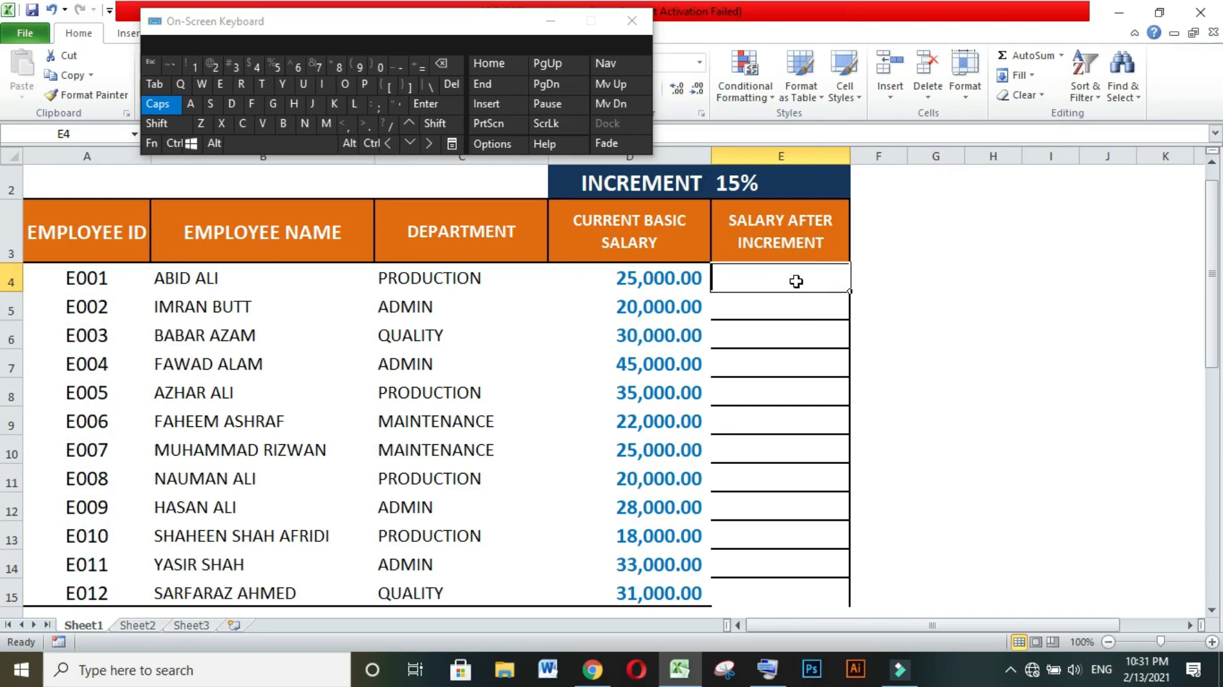
{"action": "type", "text": "="}
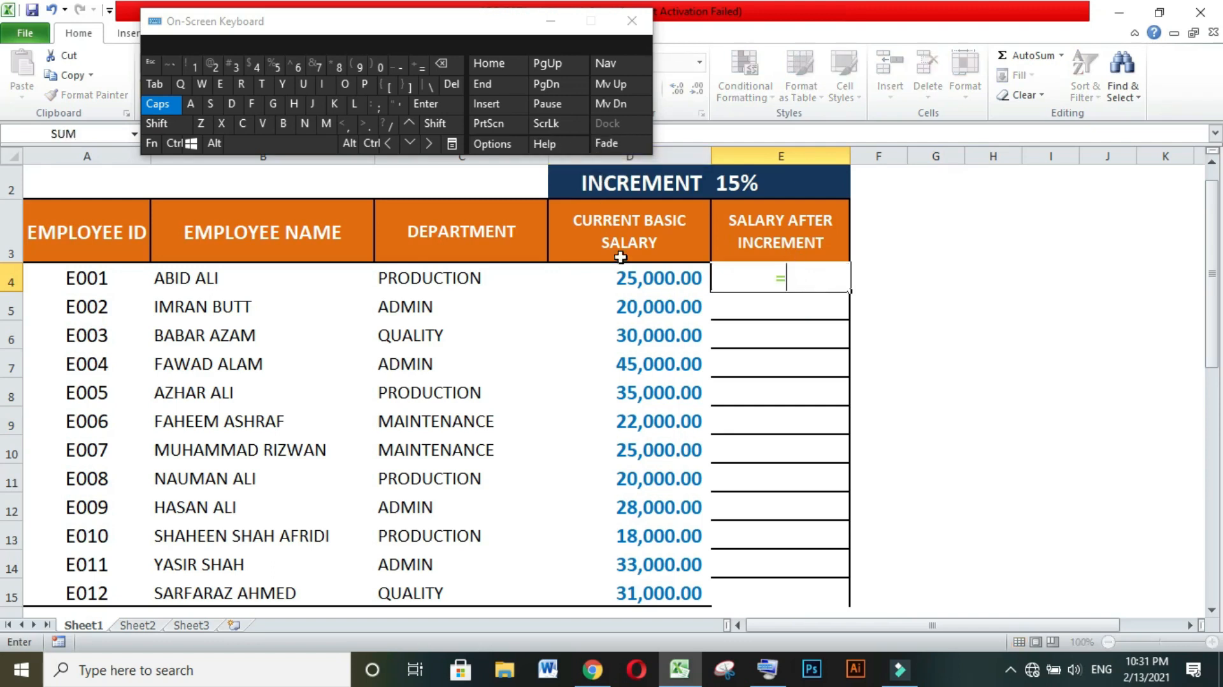
{"action": "left_click", "coordinate": [635, 278]}
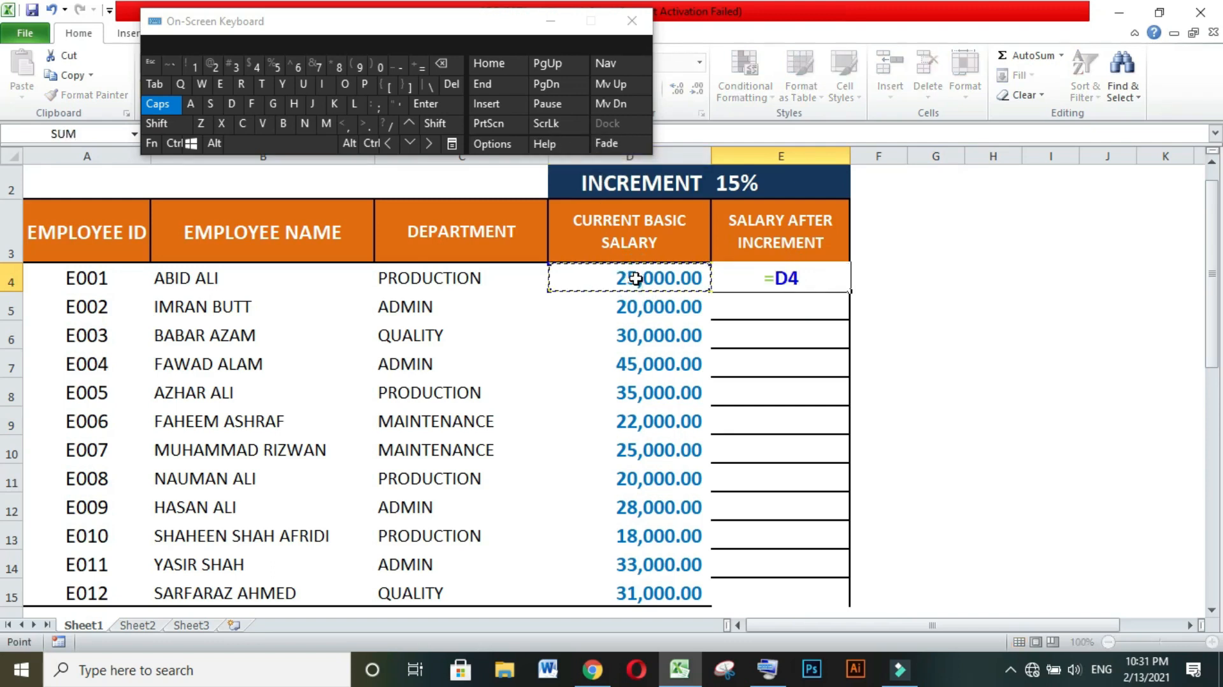
{"action": "type", "text": "+"}
{"action": "left_click", "coordinate": [655, 278]}
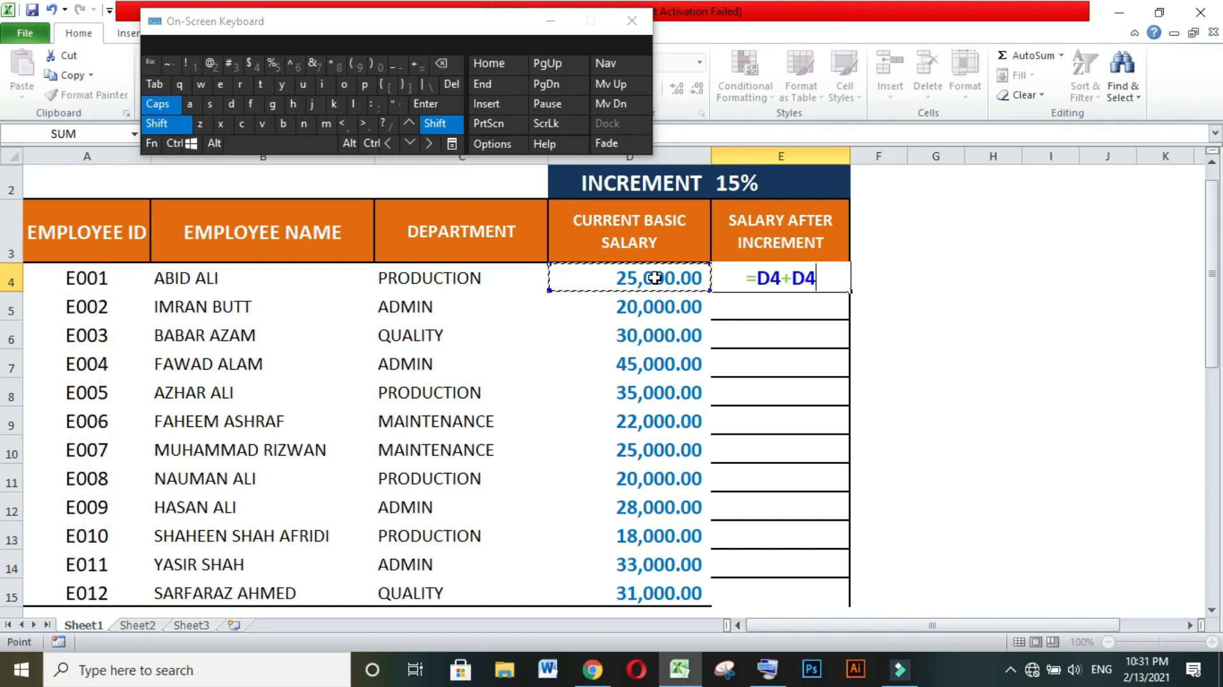
{"action": "type", "text": "*"}
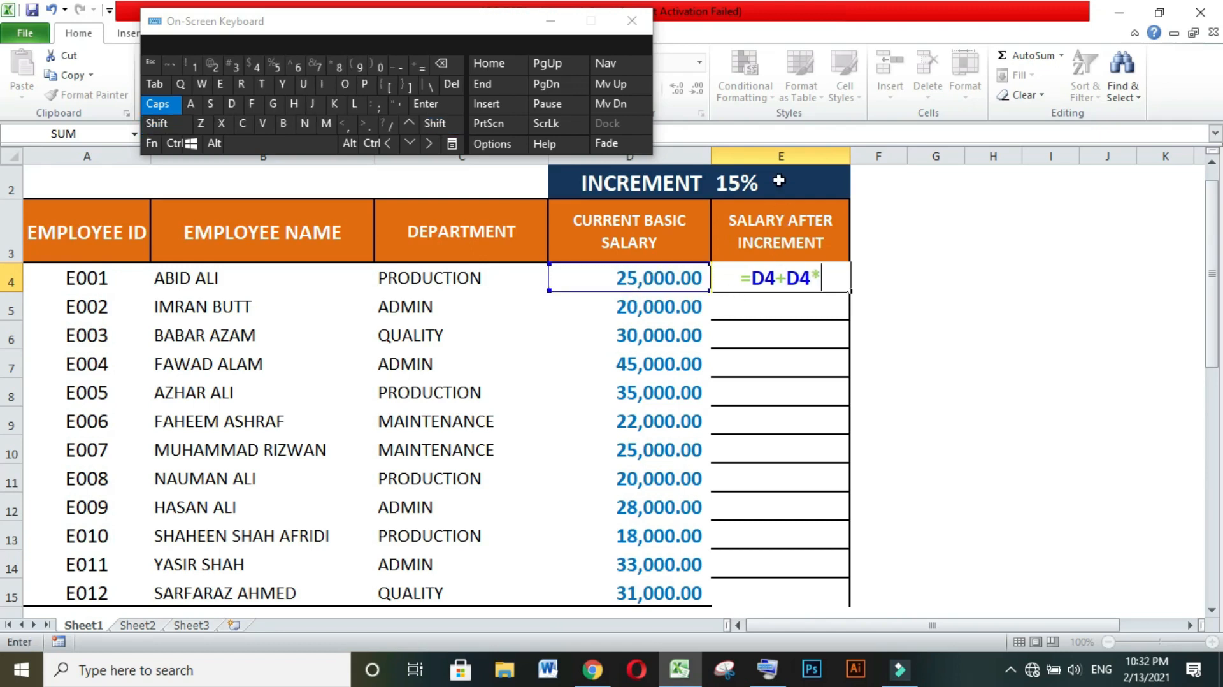
{"action": "left_click", "coordinate": [757, 183]}
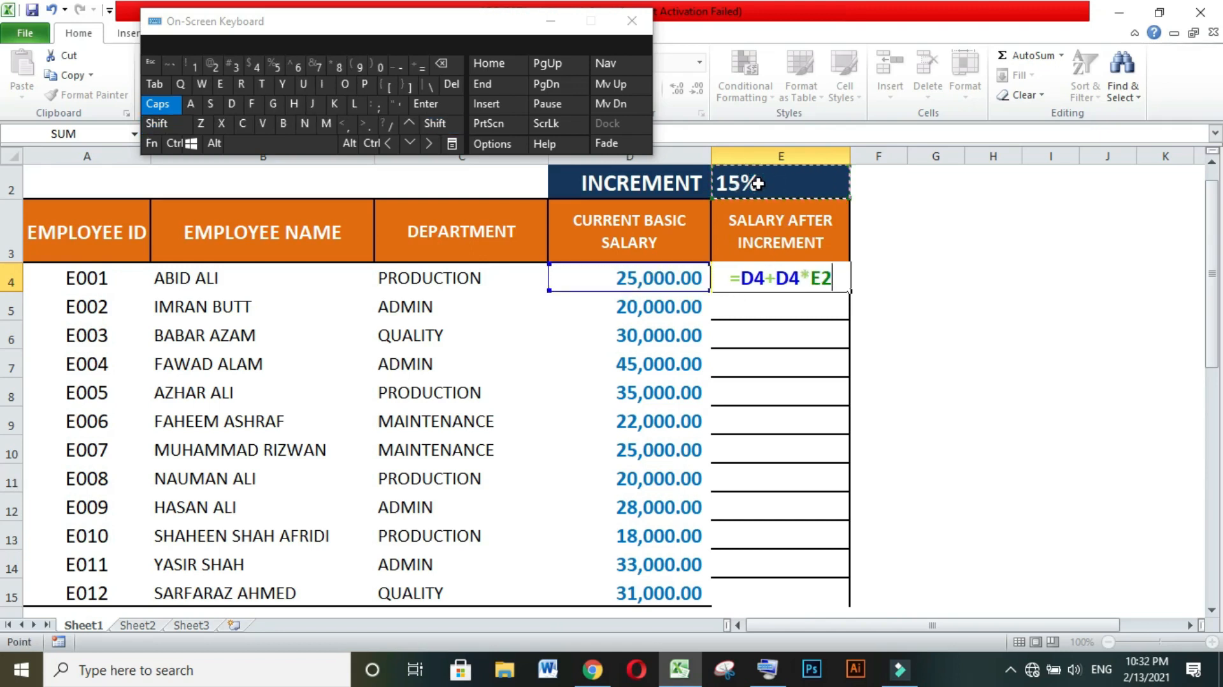
{"action": "key", "text": "F4"}
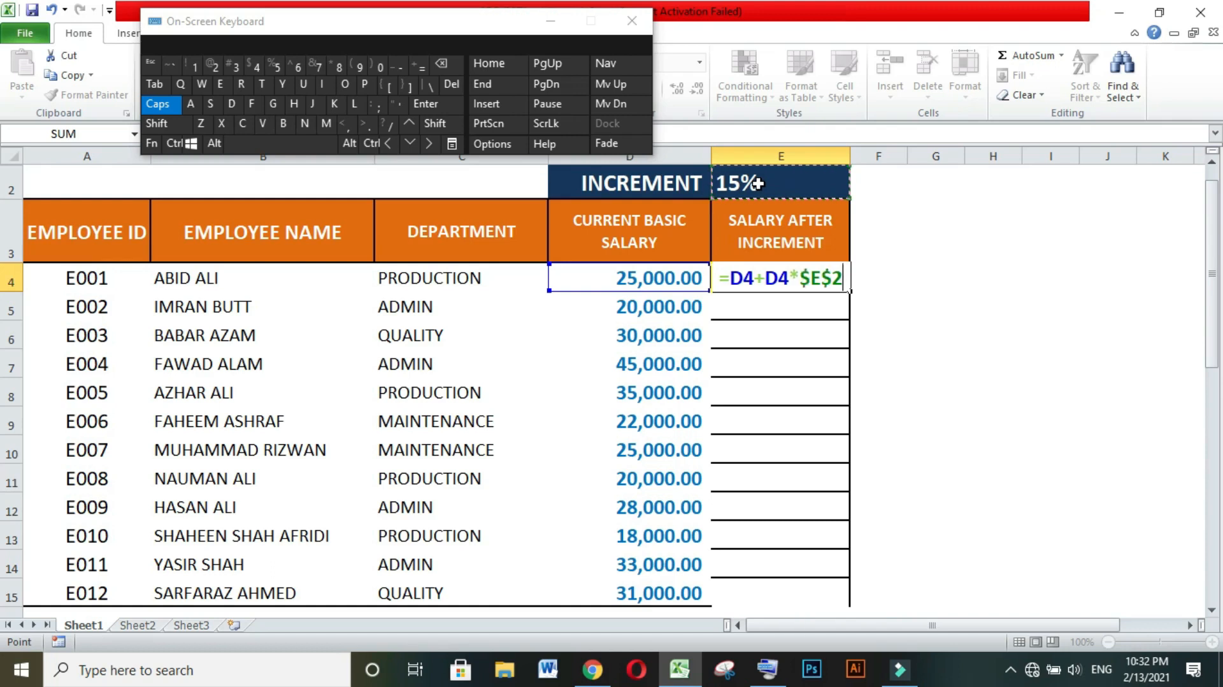
{"action": "left_click", "coordinate": [444, 108]}
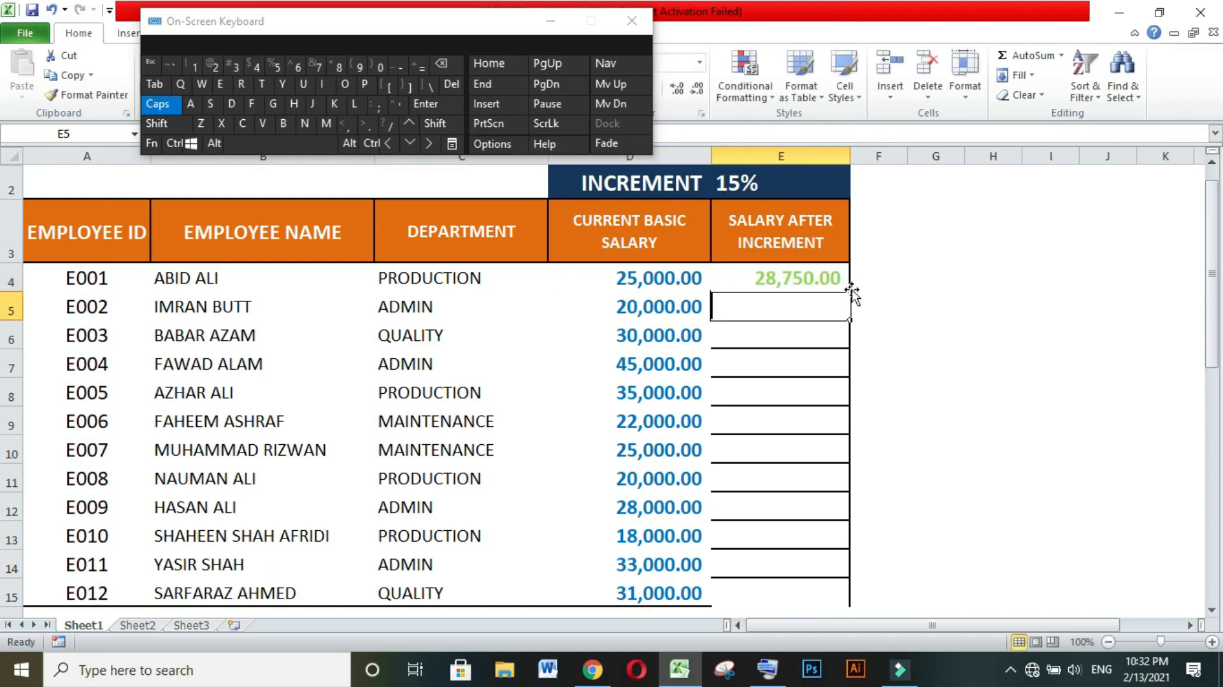
Copy the salary formula from cell E4 down the column to cell E15.
{"action": "left_click", "coordinate": [843, 287]}
{"action": "left_click_drag", "start_coordinate": [850, 294], "coordinate": [850, 594]}
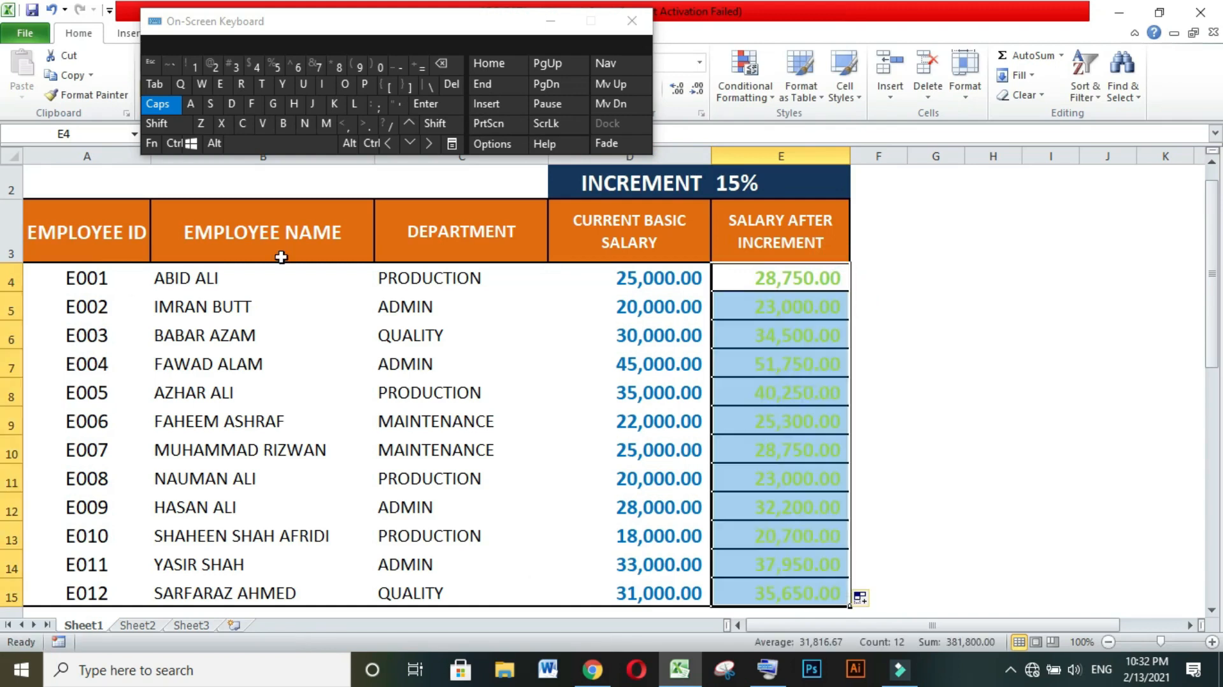
{"action": "left_click", "coordinate": [992, 363]}
{"action": "left_click", "coordinate": [989, 453]}
Apply All Borders to the employee data range A4:E15.
{"action": "left_click_drag", "start_coordinate": [48, 272], "coordinate": [614, 436]}
{"action": "left_click_drag", "start_coordinate": [671, 580], "coordinate": [726, 592]}
{"action": "left_click_drag", "start_coordinate": [268, 39], "coordinate": [998, 58]}
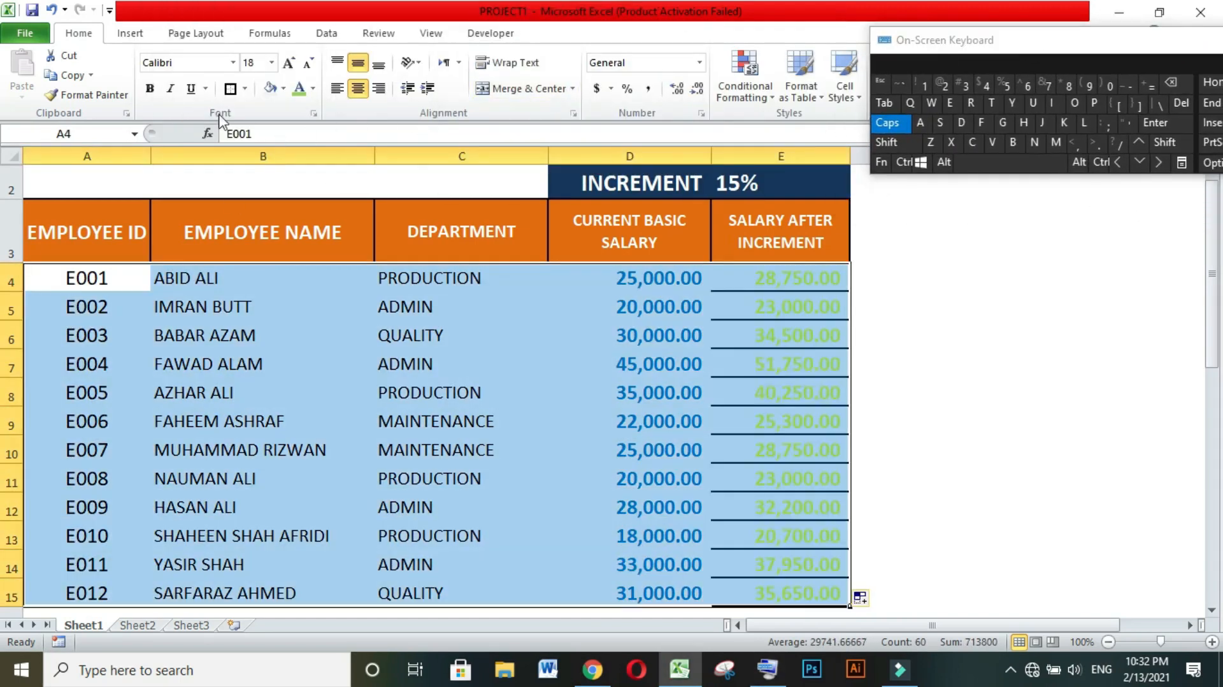
{"action": "left_click", "coordinate": [244, 89]}
{"action": "left_click", "coordinate": [244, 231]}
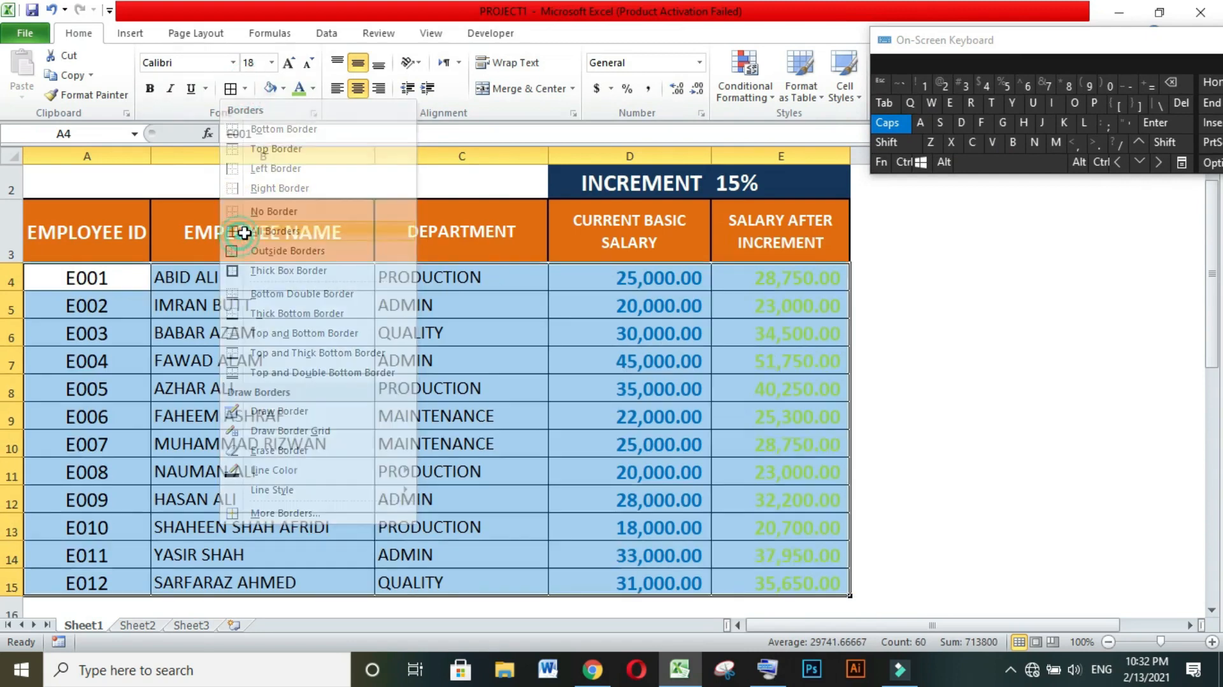
{"action": "left_click", "coordinate": [1108, 414]}
{"action": "left_click", "coordinate": [1052, 500]}
{"action": "left_click", "coordinate": [1049, 359]}
{"action": "left_click", "coordinate": [995, 417]}
{"action": "left_click", "coordinate": [949, 576]}
{"action": "left_click", "coordinate": [920, 553]}
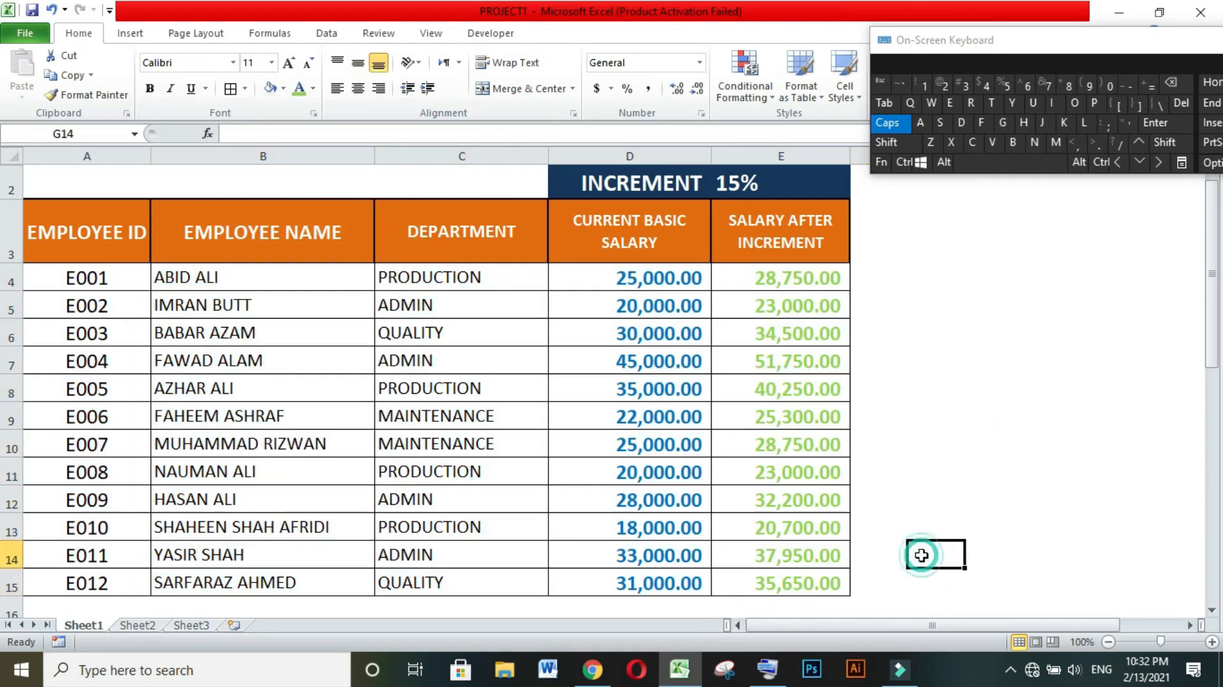
{"action": "left_click", "coordinate": [911, 276]}
{"action": "left_click", "coordinate": [926, 357]}
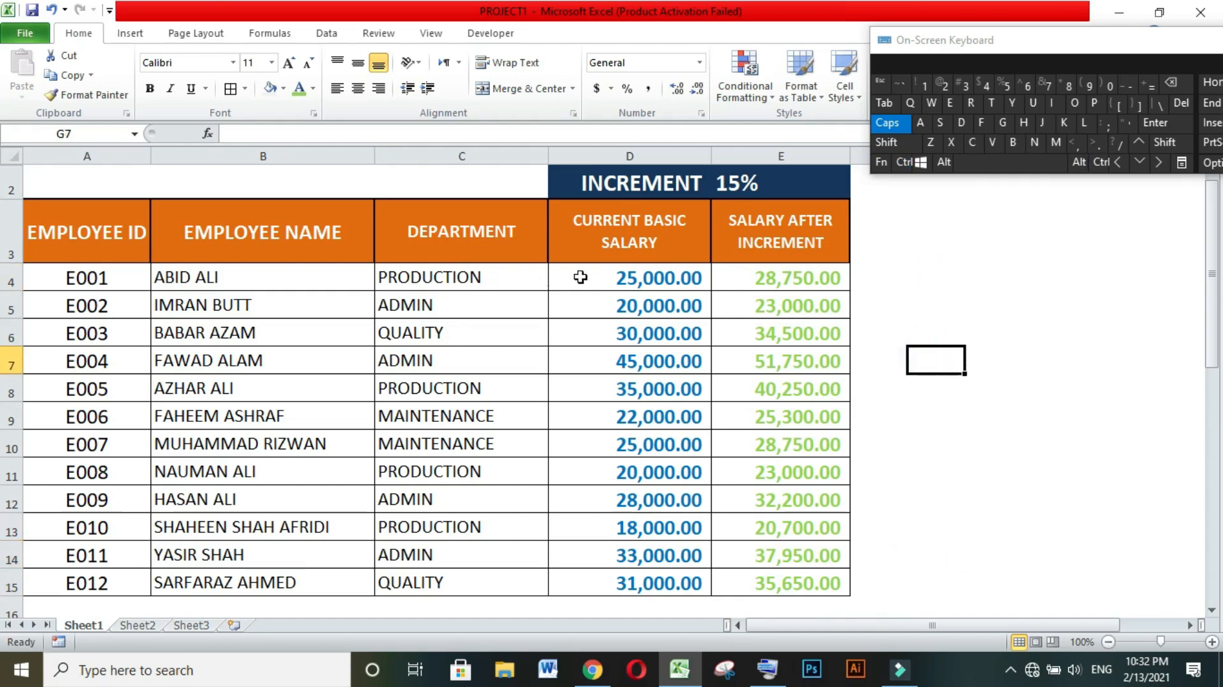
{"action": "left_click", "coordinate": [911, 325]}
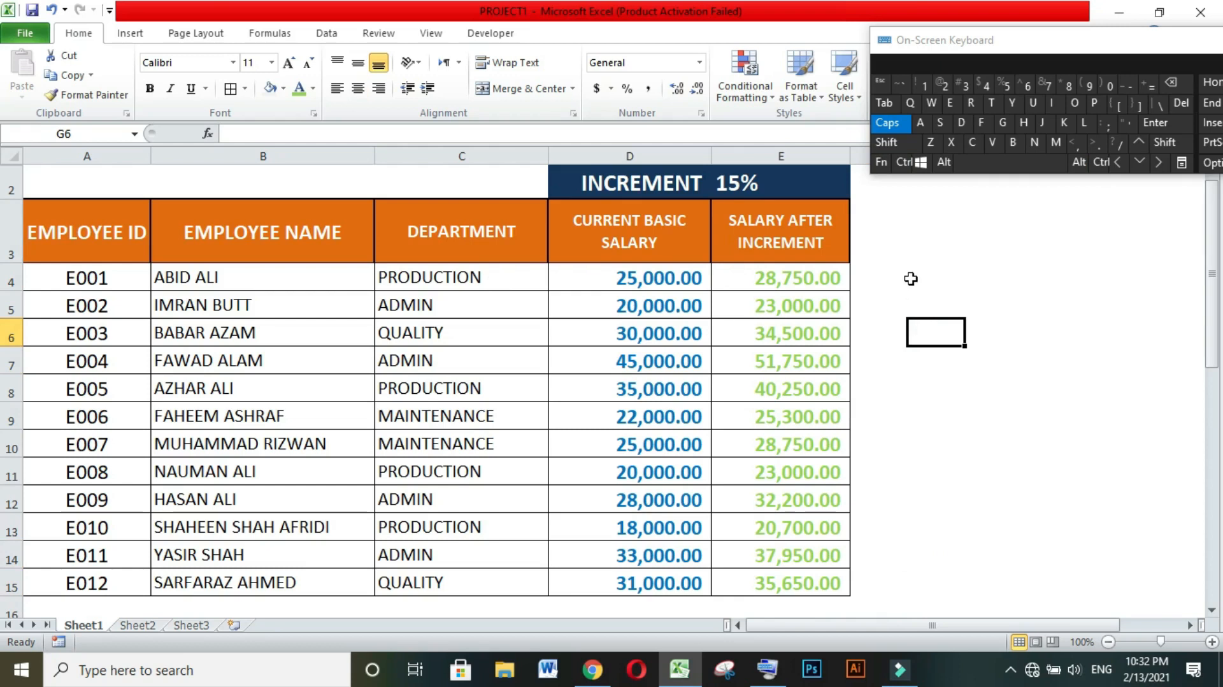
{"action": "left_click", "coordinate": [923, 296]}
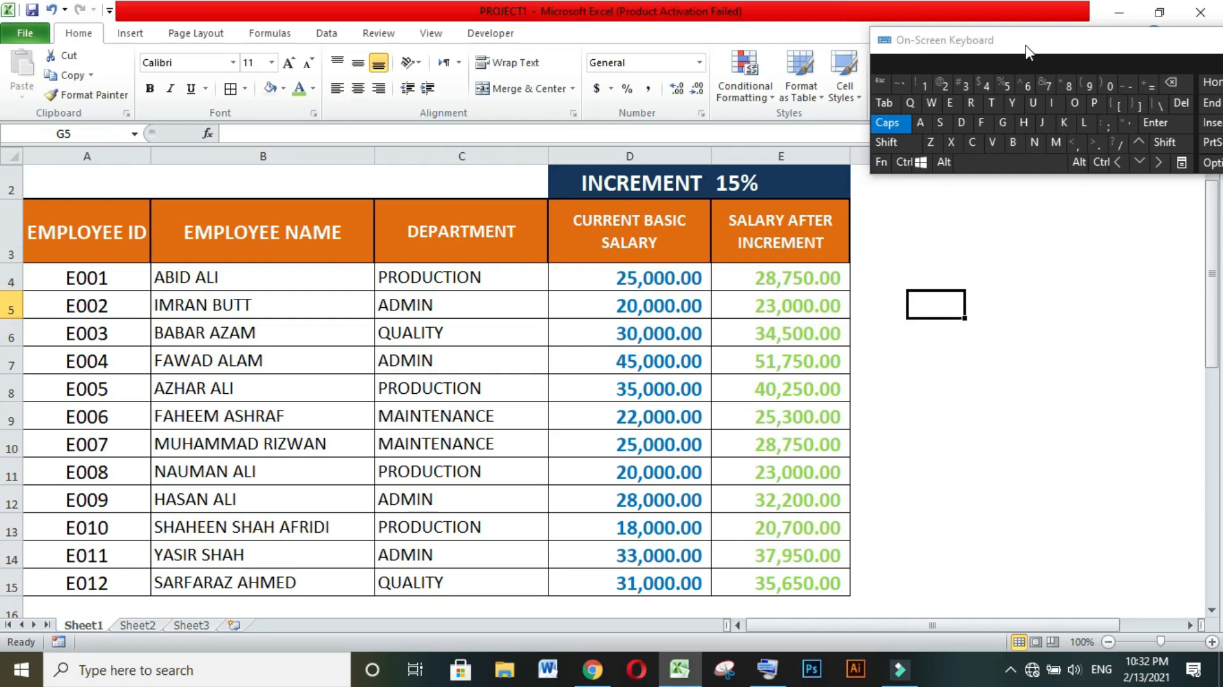
{"action": "left_click_drag", "start_coordinate": [1026, 44], "coordinate": [723, 21]}
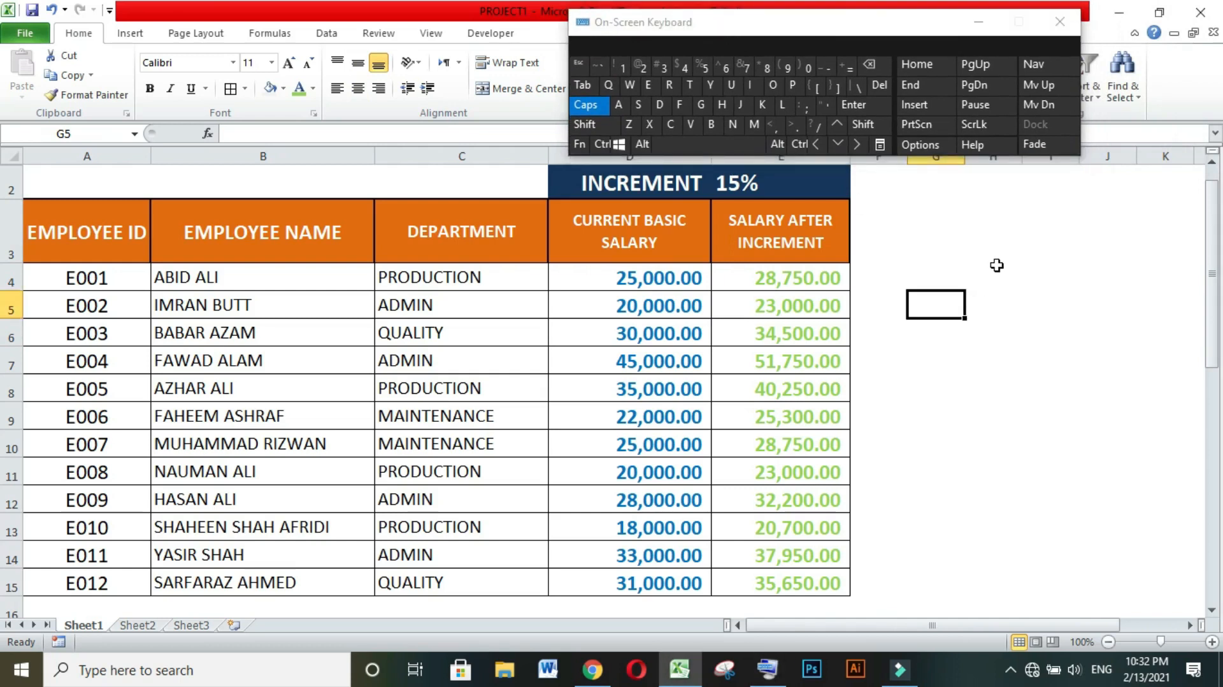
{"action": "left_click", "coordinate": [988, 312]}
{"action": "left_click", "coordinate": [988, 358]}
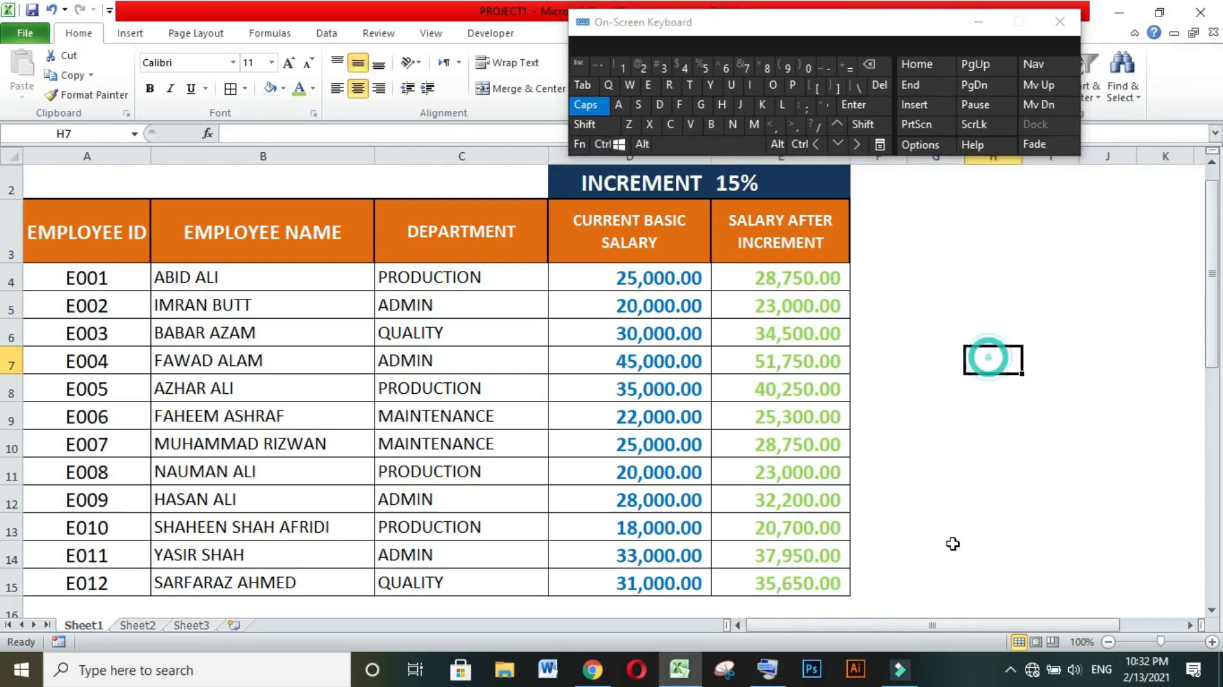
{"action": "left_click", "coordinate": [970, 452]}
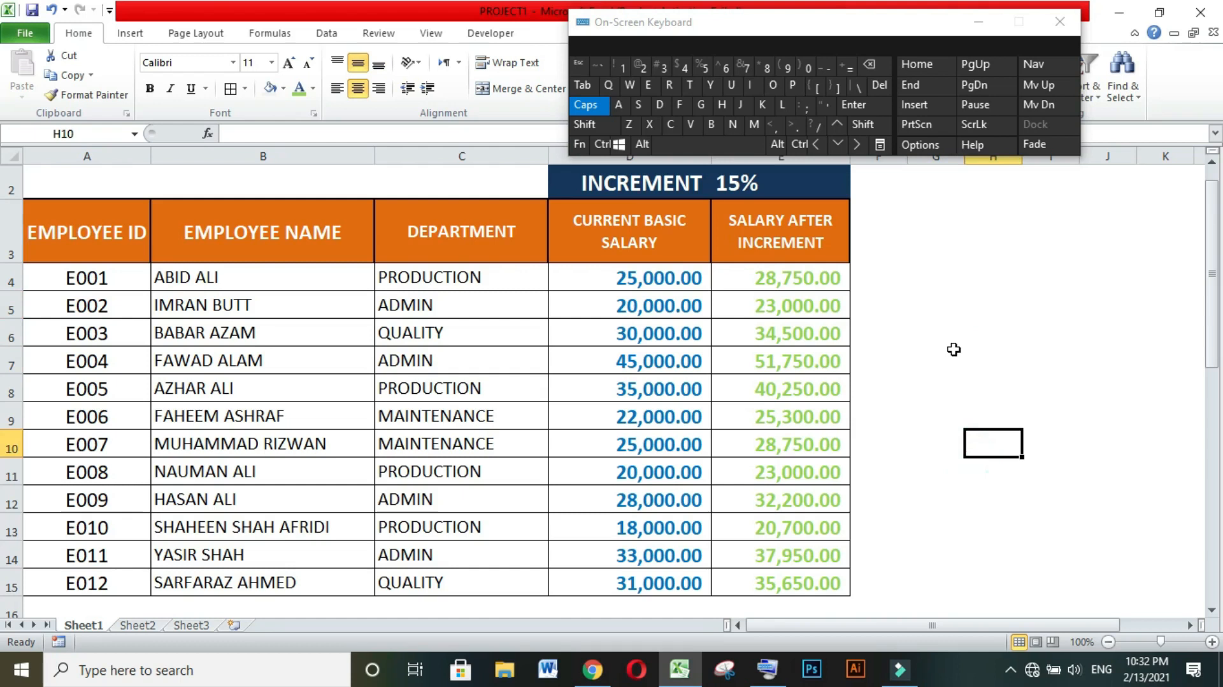
{"action": "left_click", "coordinate": [950, 418]}
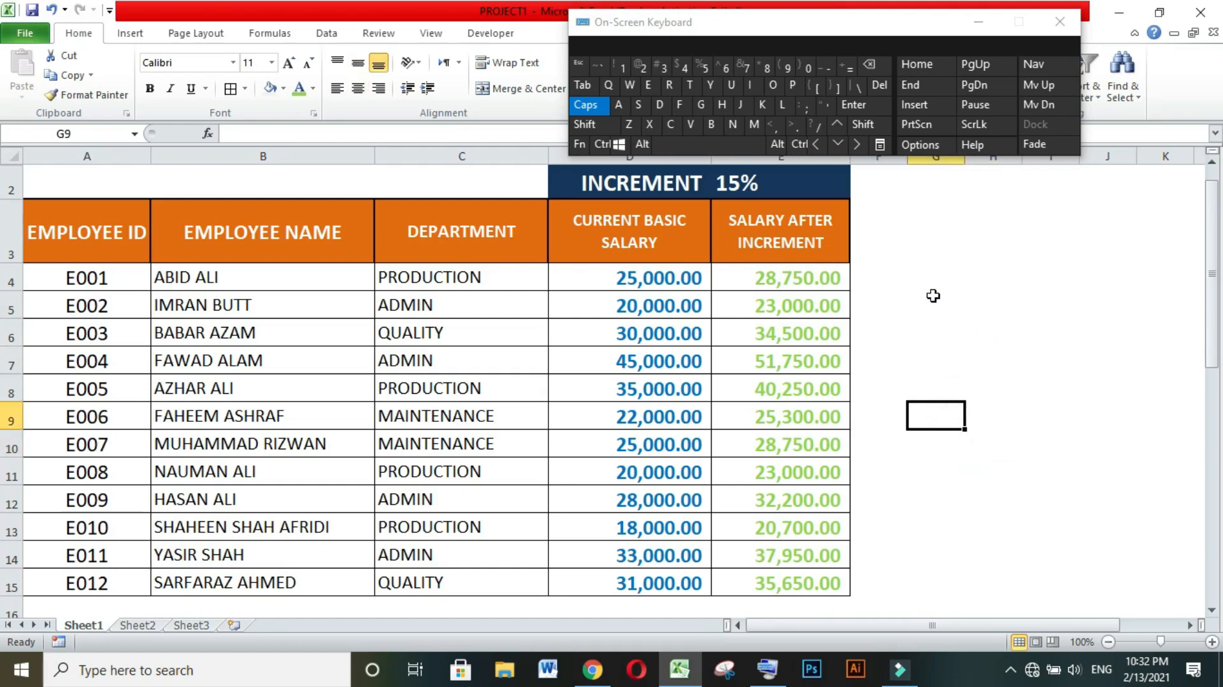
{"action": "left_click", "coordinate": [942, 247]}
{"action": "left_click", "coordinate": [937, 330]}
{"action": "left_click", "coordinate": [952, 469]}
{"action": "left_click", "coordinate": [958, 282]}
{"action": "left_click", "coordinate": [954, 332]}
{"action": "left_click", "coordinate": [948, 390]}
{"action": "left_click", "coordinate": [941, 435]}
{"action": "left_click", "coordinate": [936, 470]}
{"action": "left_click", "coordinate": [934, 516]}
{"action": "left_click", "coordinate": [936, 575]}
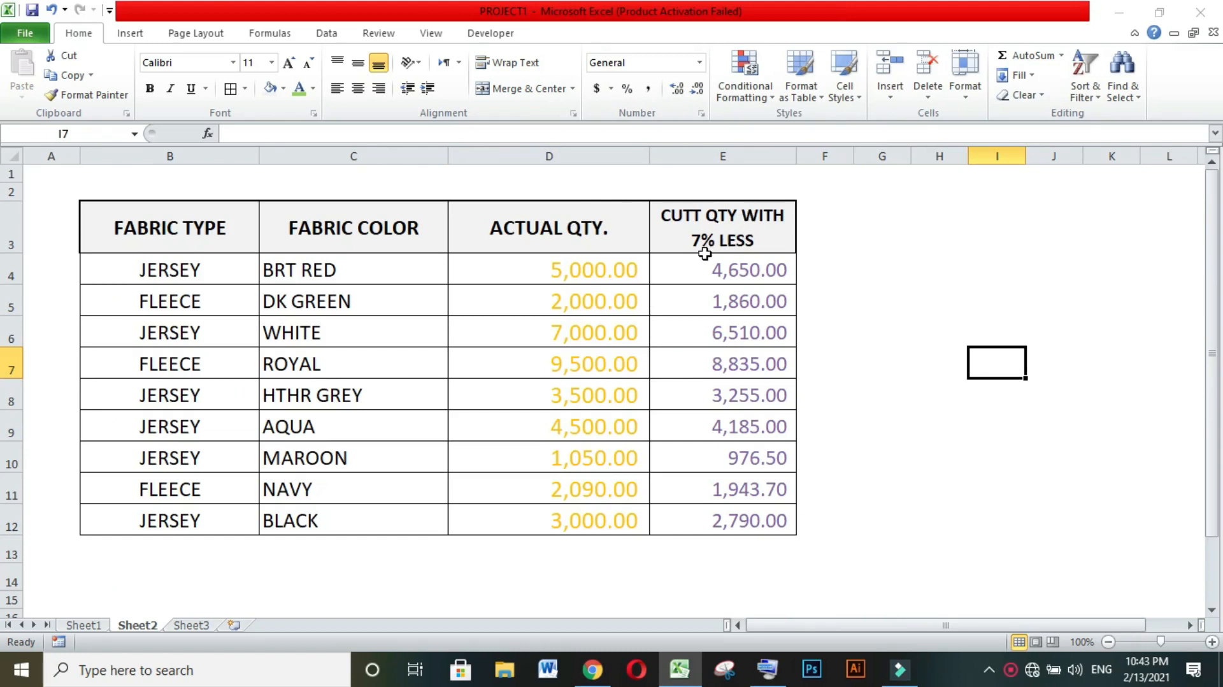
Review the Fabric Type column of the cutting quantity table on Sheet2, from its header down to row 12.
{"action": "left_click", "coordinate": [844, 235]}
{"action": "left_click", "coordinate": [813, 364]}
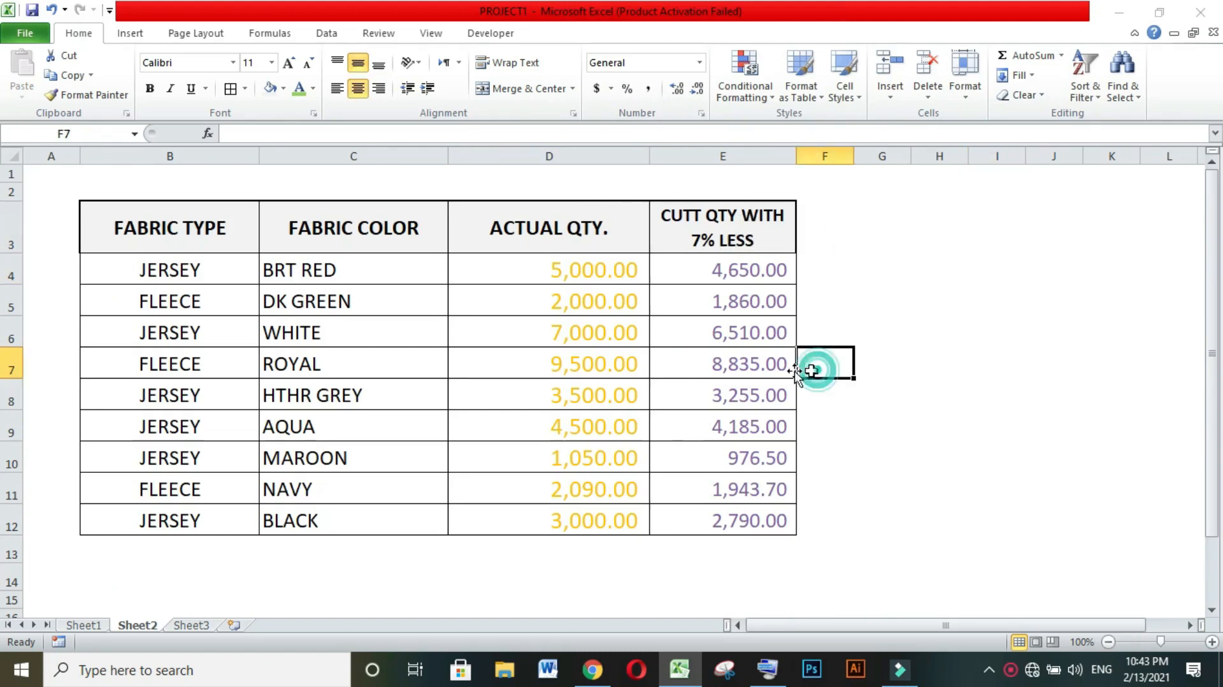
{"action": "left_click", "coordinate": [209, 230]}
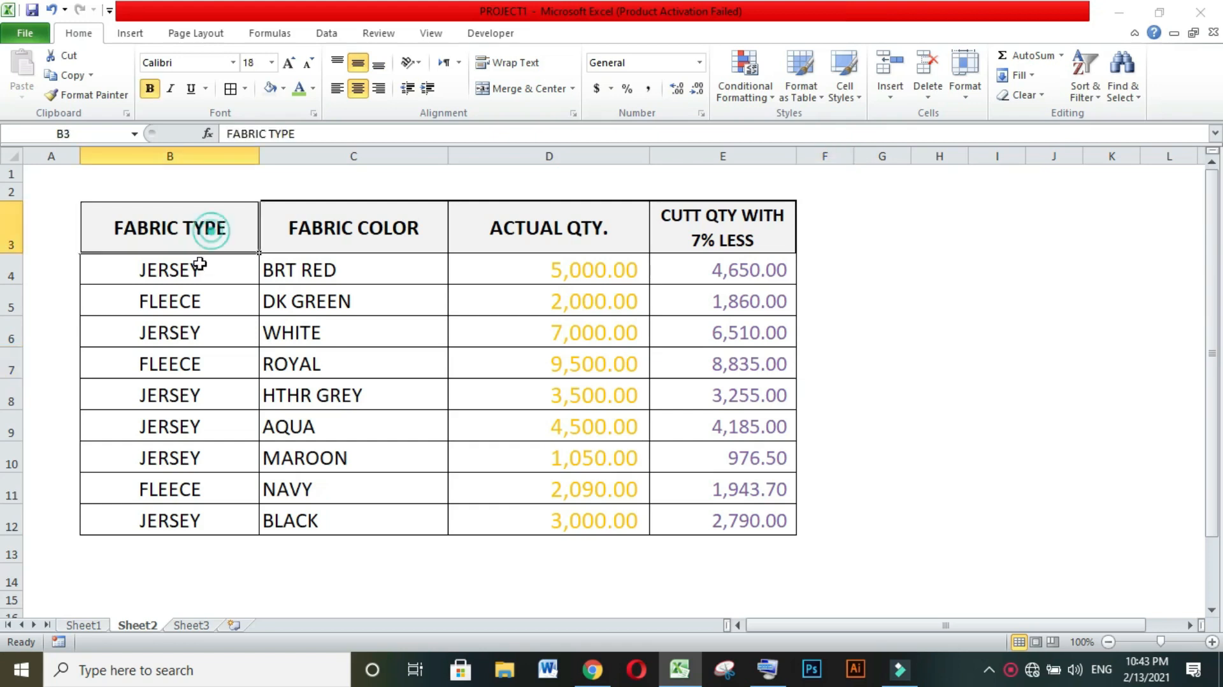
{"action": "left_click", "coordinate": [200, 275]}
{"action": "left_click", "coordinate": [203, 298]}
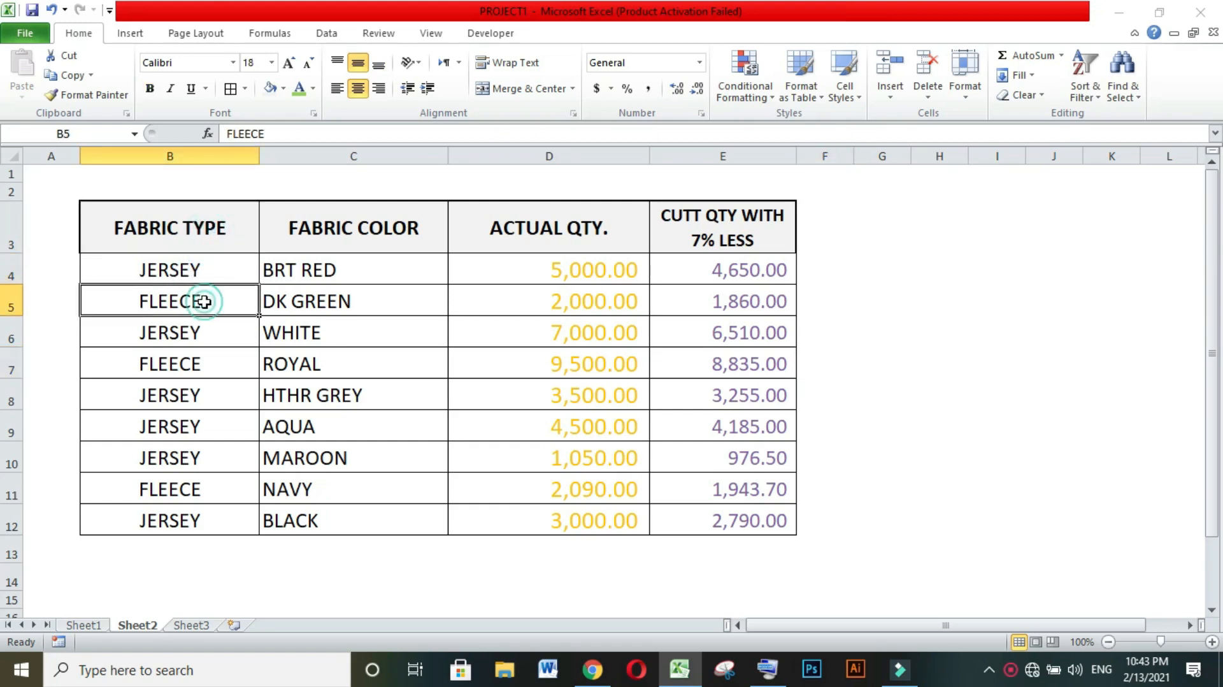
{"action": "left_click", "coordinate": [193, 332]}
{"action": "left_click", "coordinate": [194, 363]}
{"action": "left_click", "coordinate": [194, 396]}
{"action": "left_click", "coordinate": [181, 500]}
{"action": "left_click", "coordinate": [175, 521]}
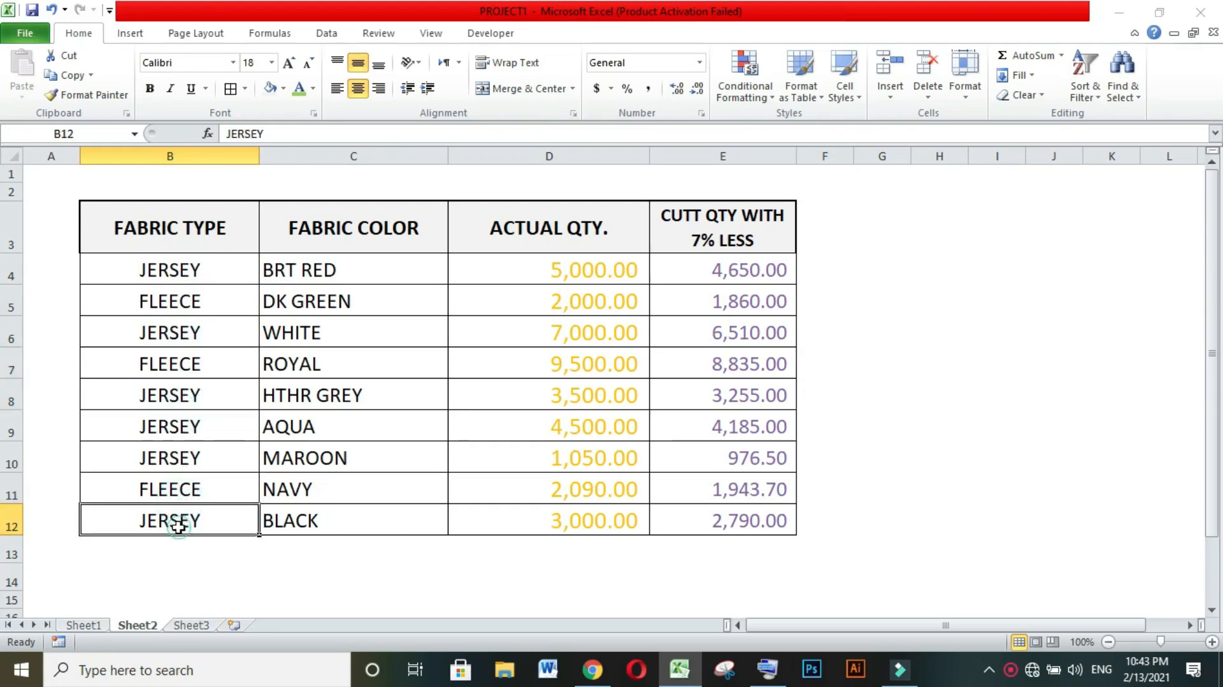
Examine the fabric colors with their actual quantities in rows 4 to 7, and the cut quantity formula in cell E4.
{"action": "left_click", "coordinate": [331, 231]}
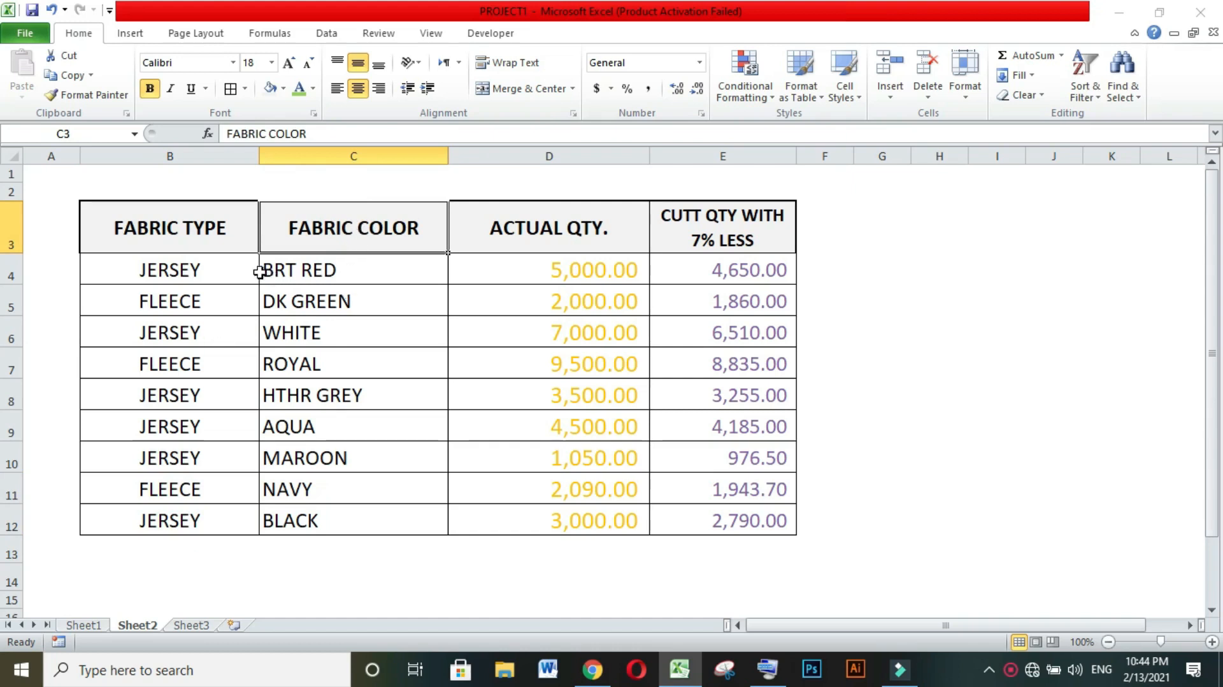
{"action": "left_click", "coordinate": [296, 274]}
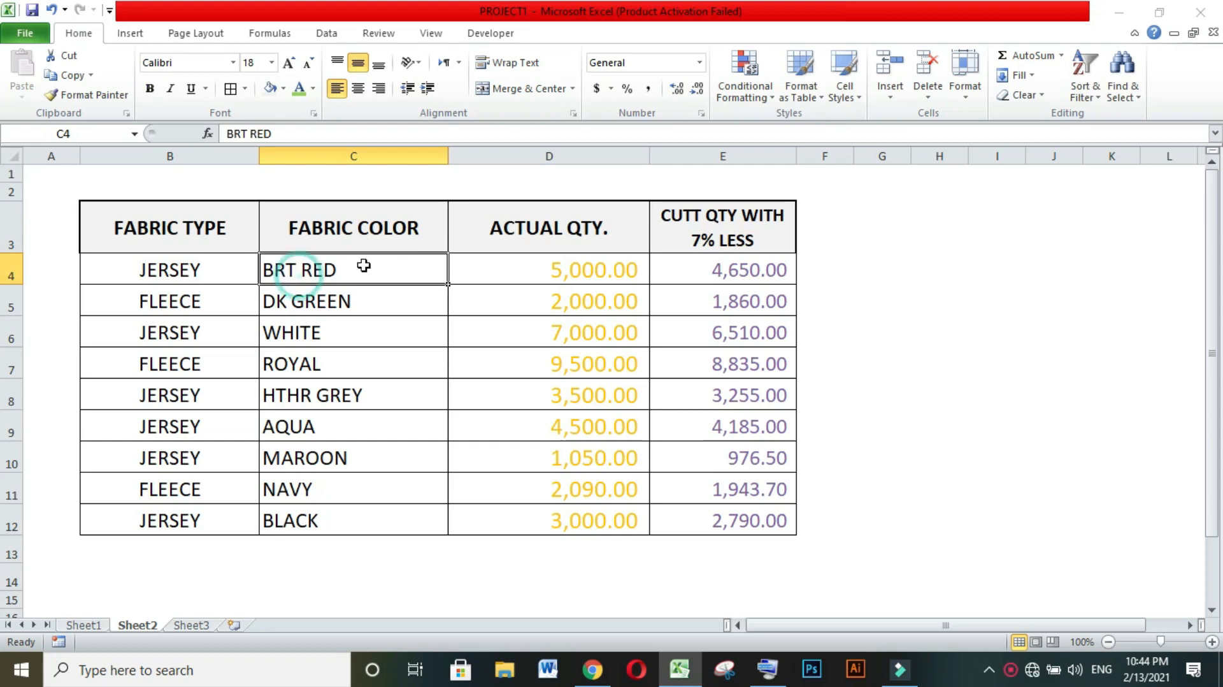
{"action": "left_click", "coordinate": [534, 271]}
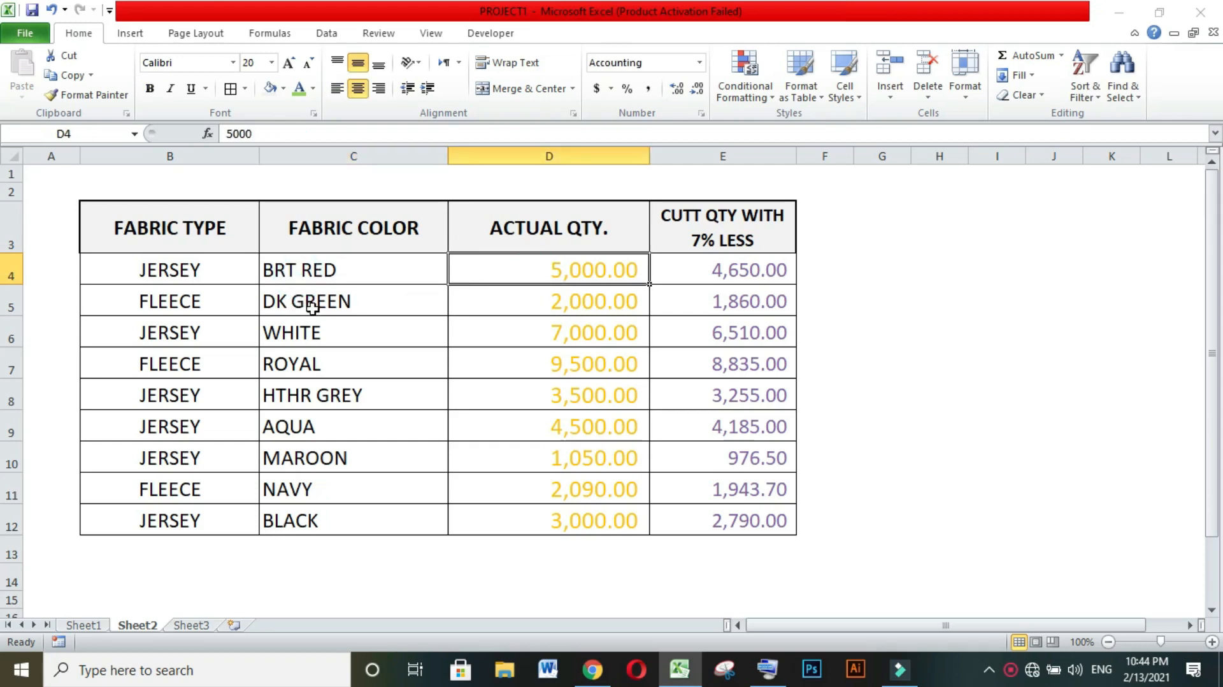
{"action": "left_click", "coordinate": [504, 308]}
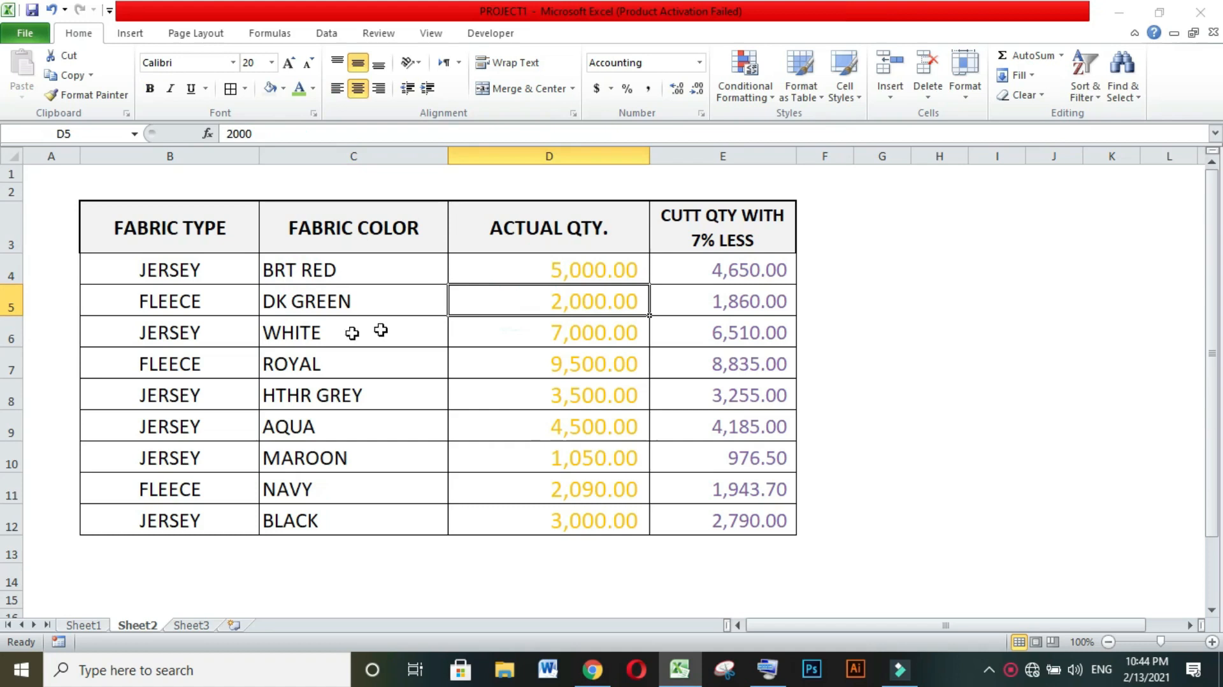
{"action": "left_click", "coordinate": [320, 344]}
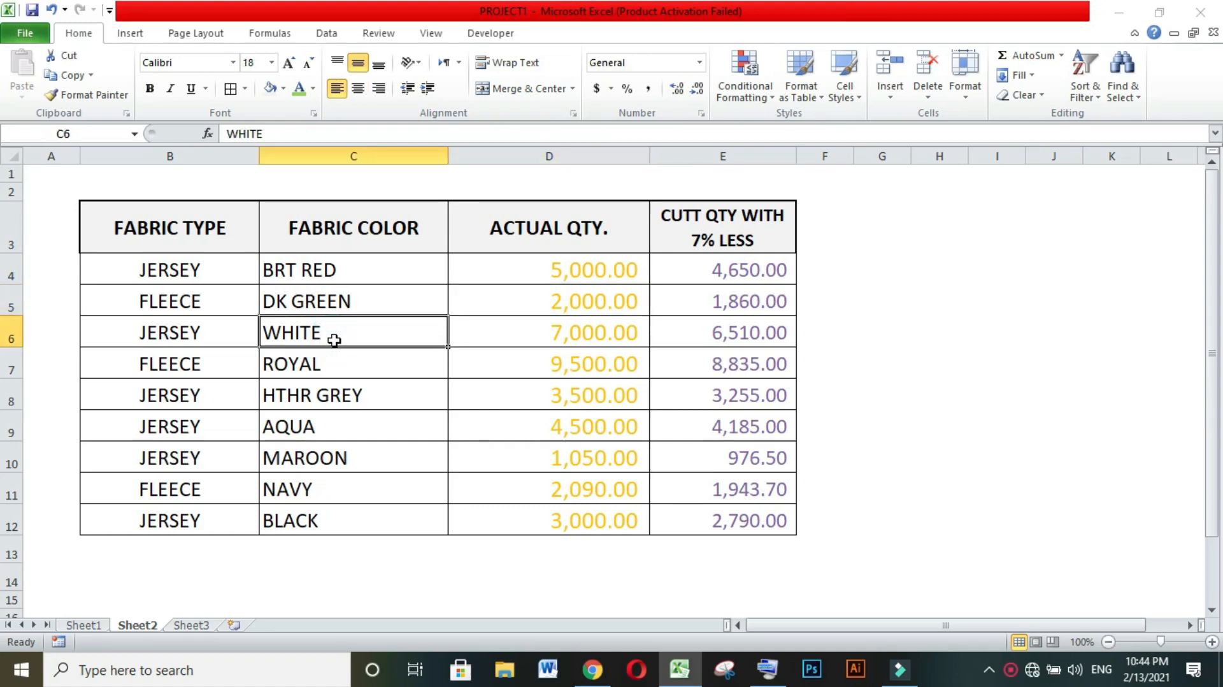
{"action": "left_click", "coordinate": [538, 341]}
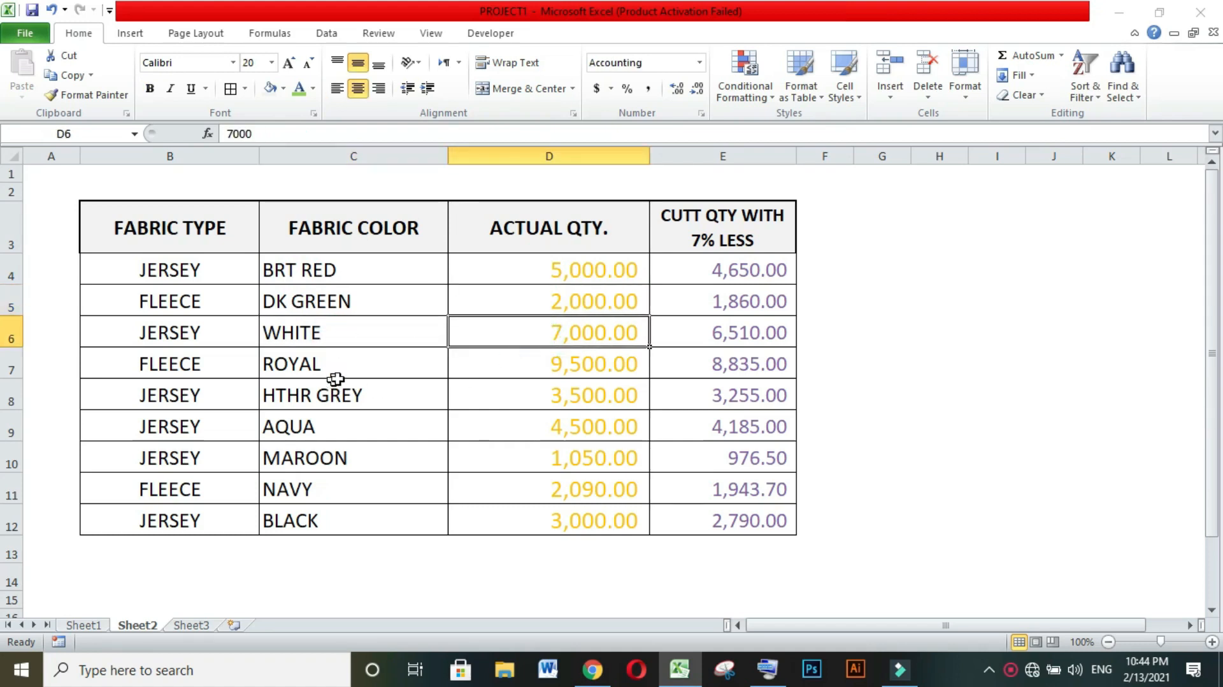
{"action": "left_click", "coordinate": [353, 369]}
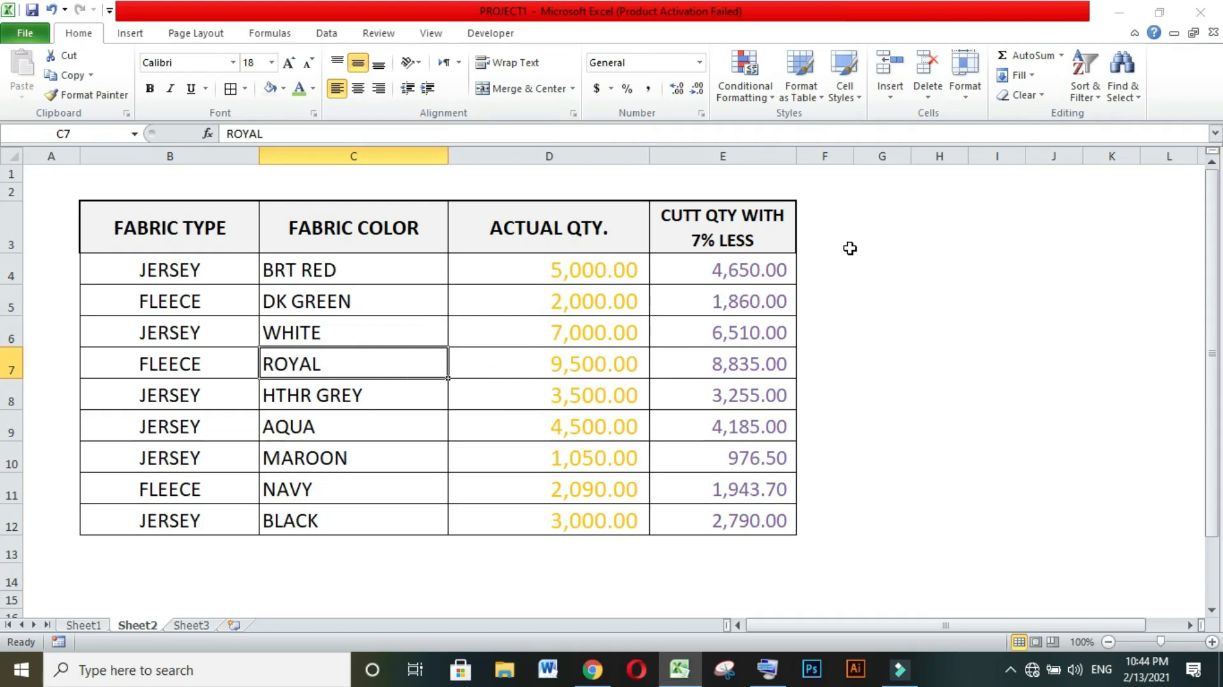
{"action": "left_click", "coordinate": [827, 327]}
{"action": "left_click", "coordinate": [585, 281]}
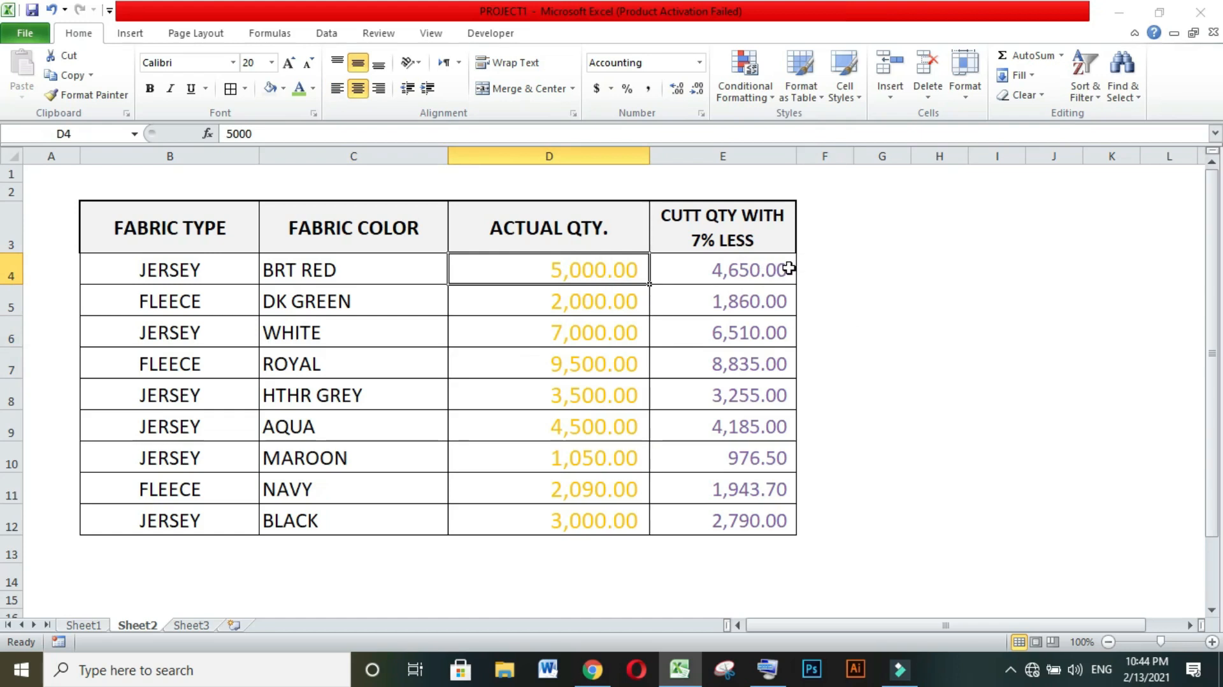
{"action": "left_click", "coordinate": [821, 352]}
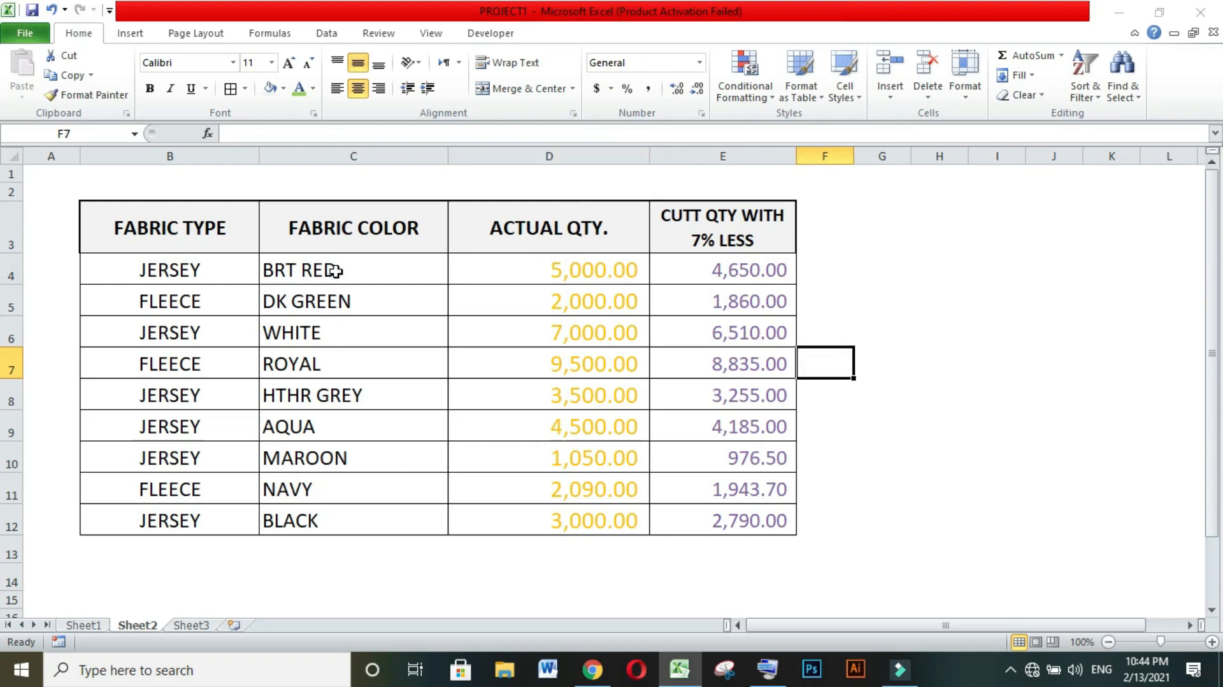
{"action": "left_click", "coordinate": [728, 270]}
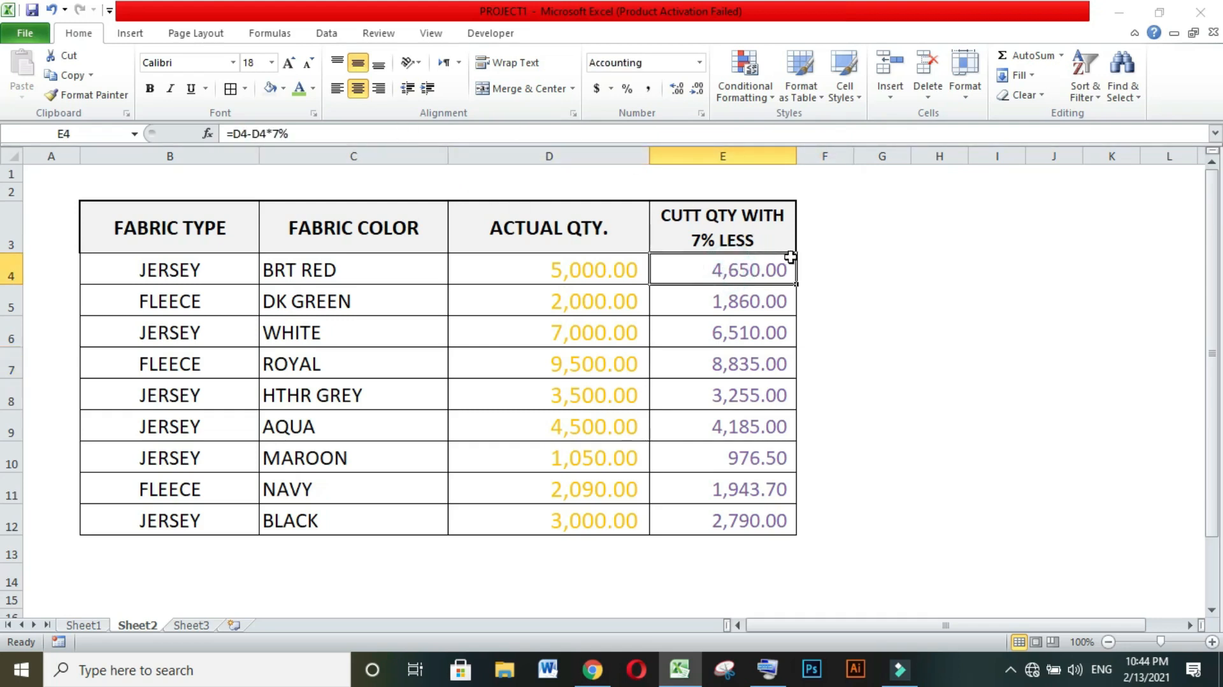
{"action": "left_click", "coordinate": [837, 282]}
Clear the formulas from the Cutt Qty With 7% Less column, cells E4 to E12.
{"action": "left_click_drag", "start_coordinate": [734, 273], "coordinate": [748, 515]}
{"action": "key", "text": "Delete"}
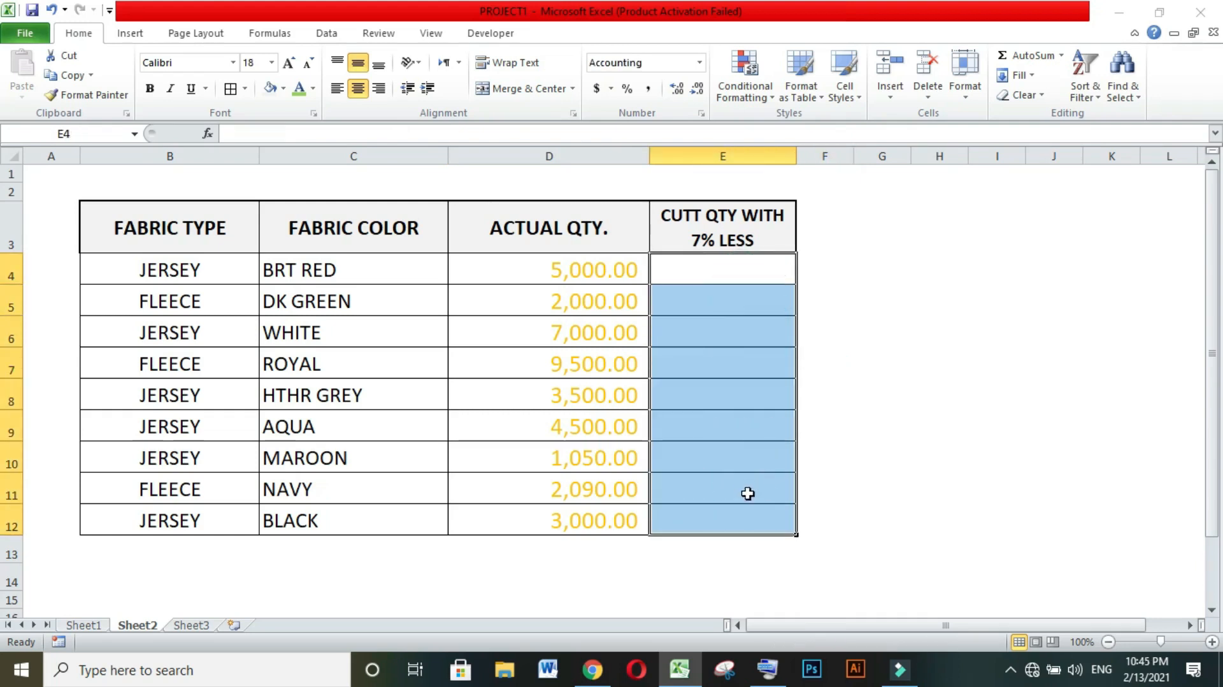
{"action": "left_click", "coordinate": [857, 267]}
{"action": "left_click", "coordinate": [841, 314]}
{"action": "left_click", "coordinate": [850, 368]}
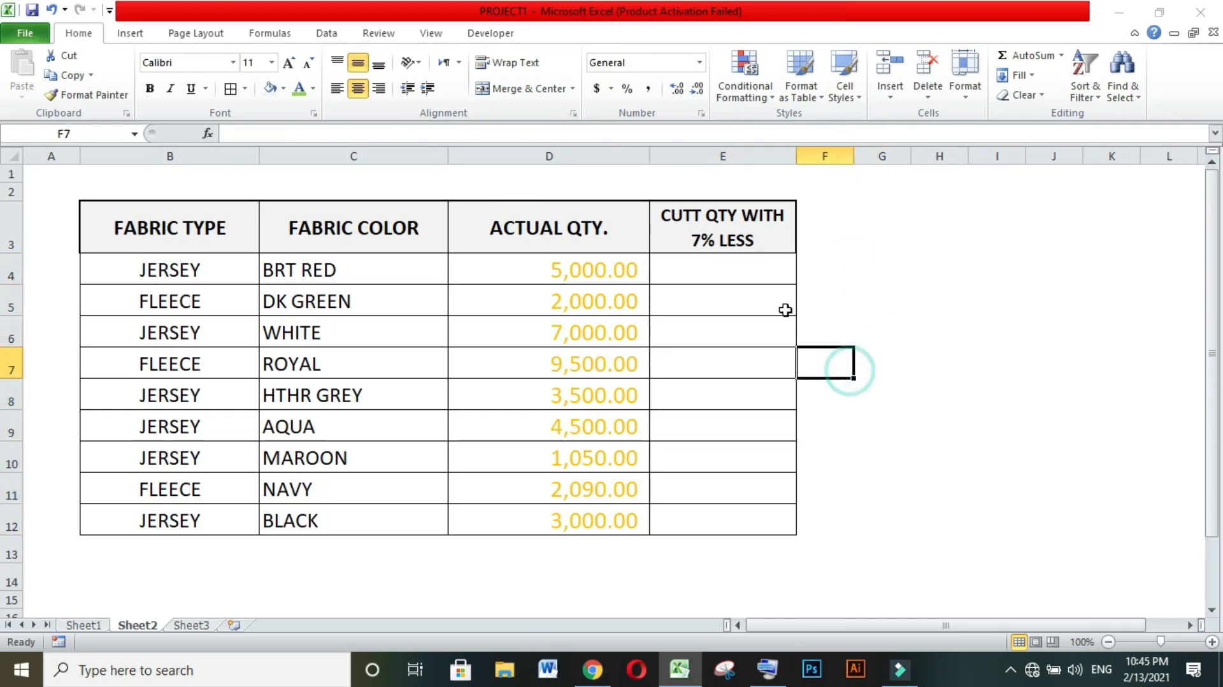
Enter =D4-D4*7% in cell E4 to subtract 7 percent from the actual quantity, using the on-screen keyboard to confirm.
{"action": "left_click", "coordinate": [760, 275]}
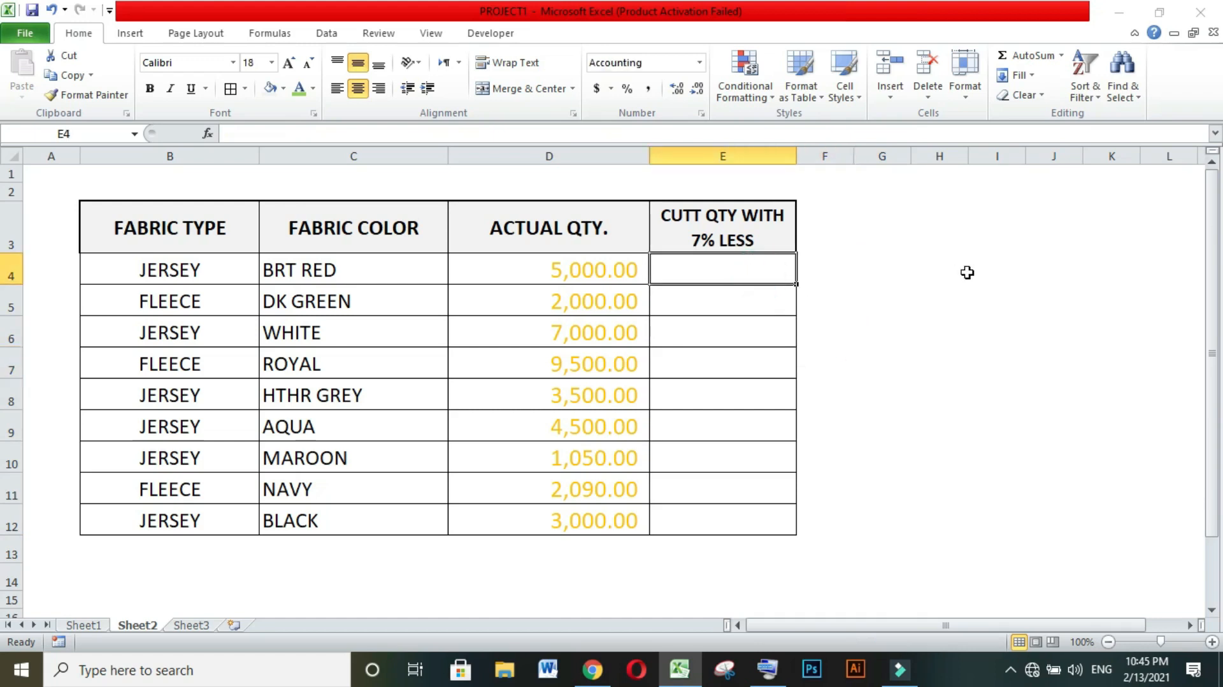
{"action": "type", "text": "="}
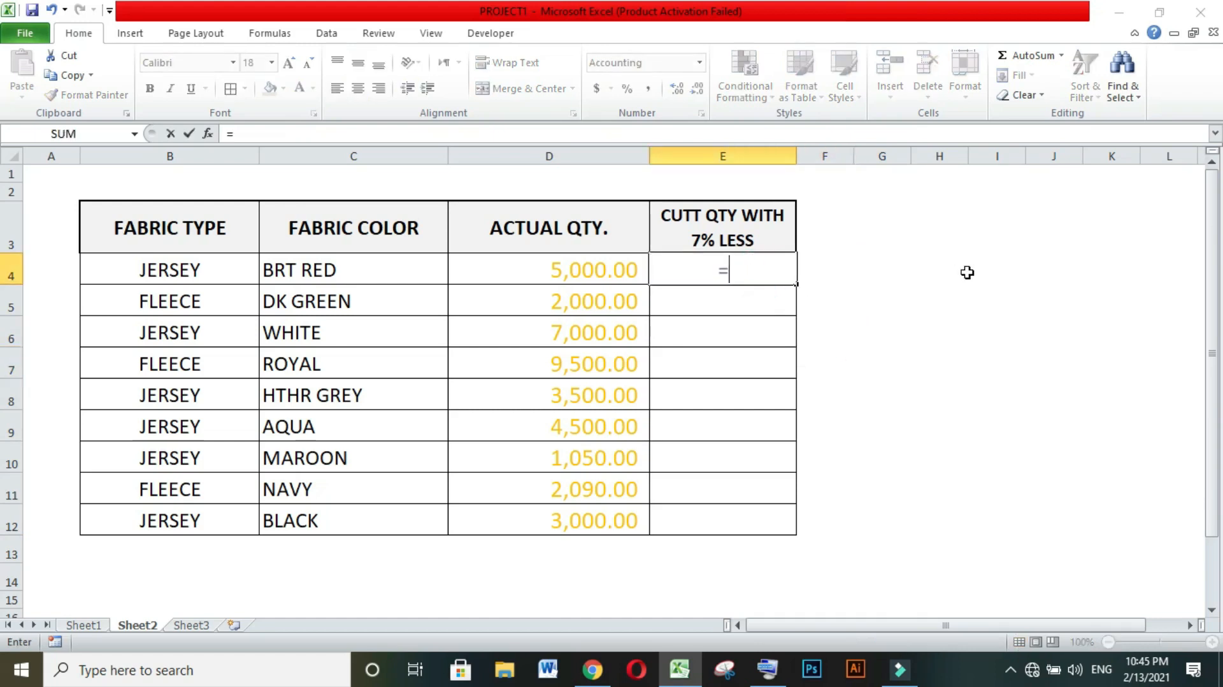
{"action": "left_click", "coordinate": [617, 267]}
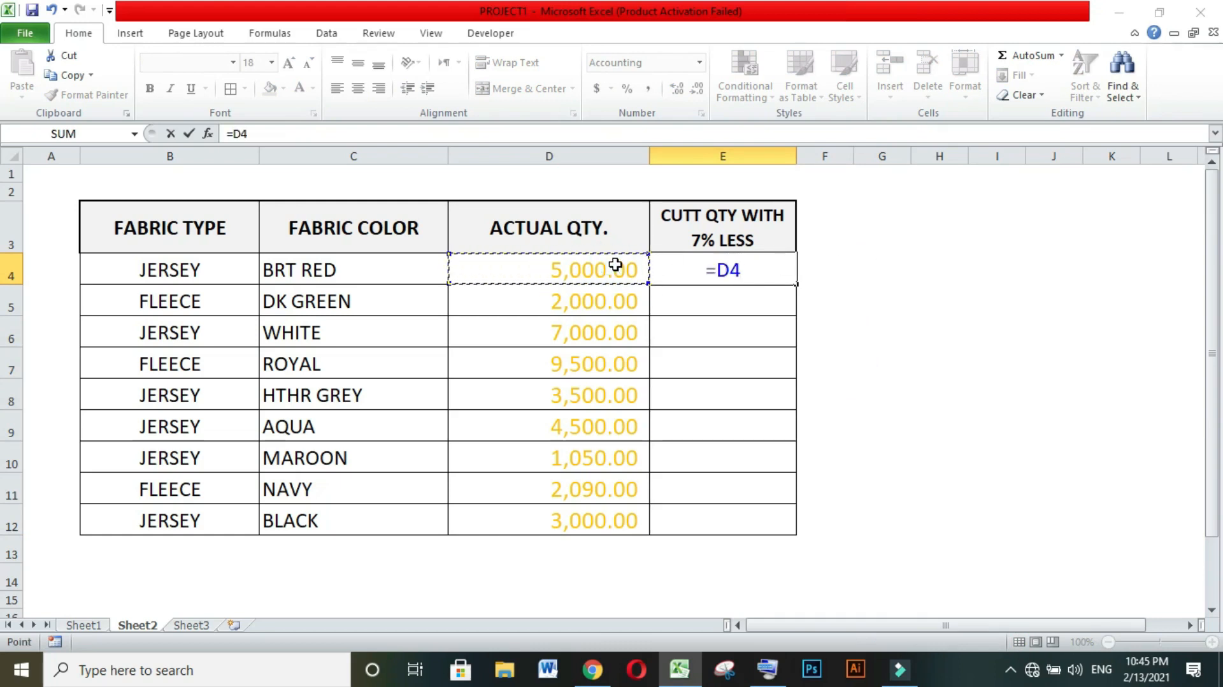
{"action": "type", "text": "-"}
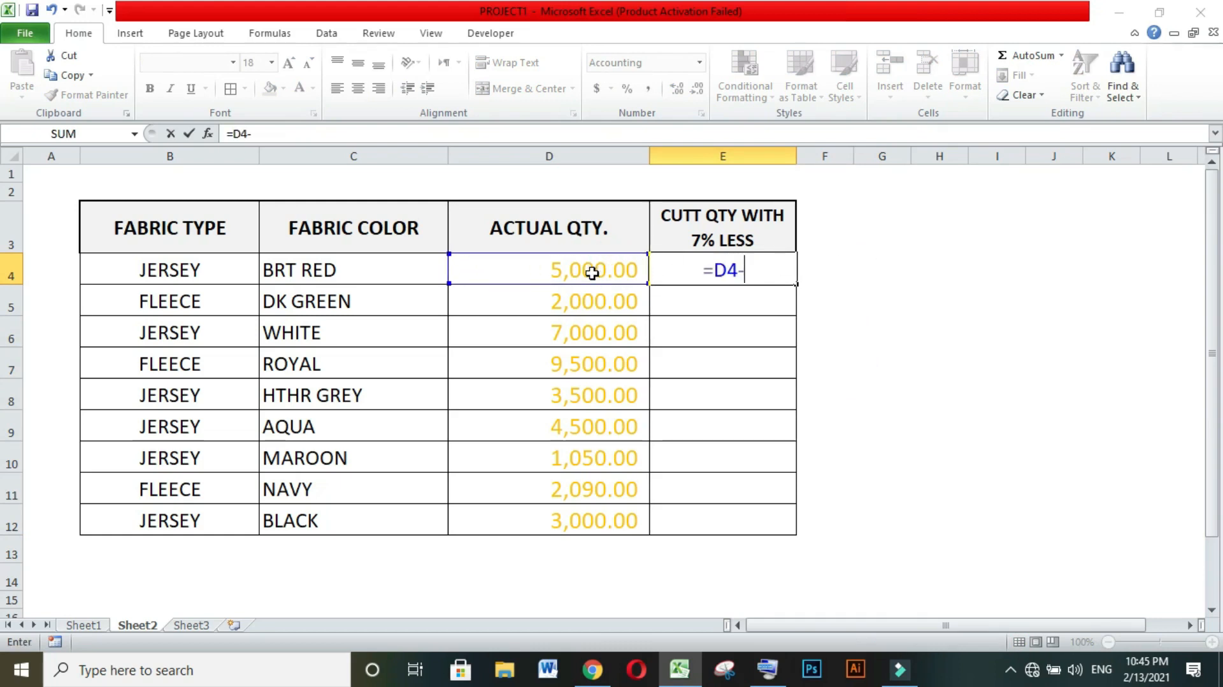
{"action": "left_click", "coordinate": [590, 267]}
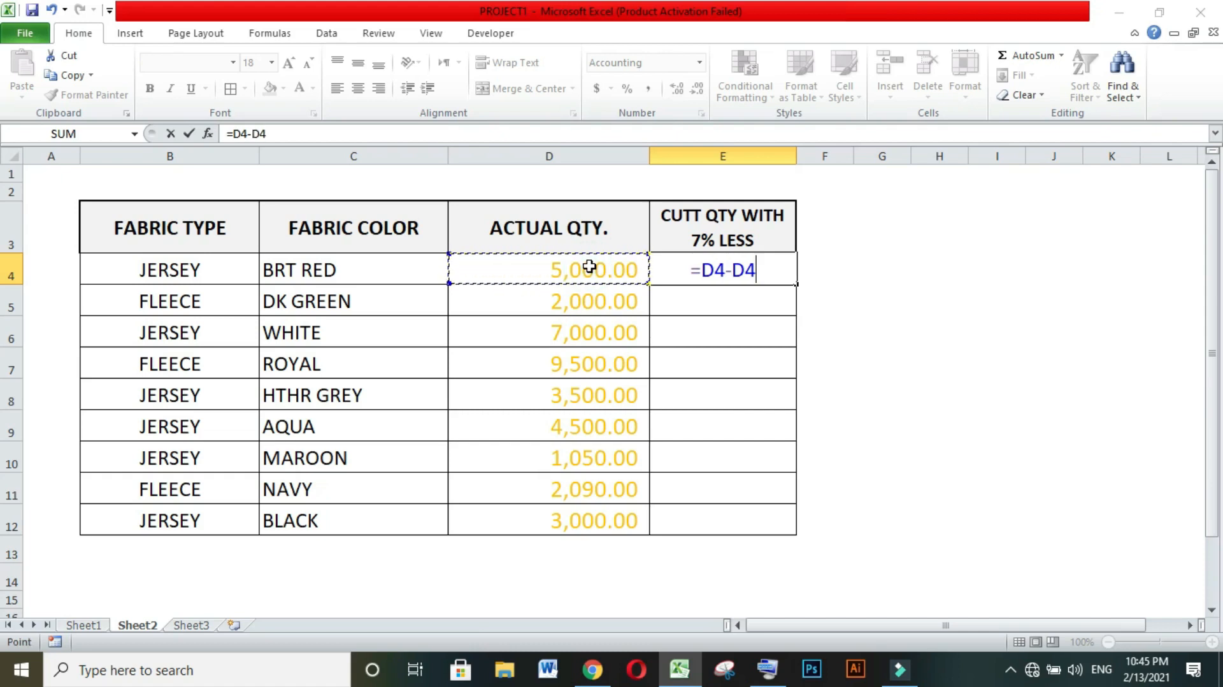
{"action": "type", "text": "*"}
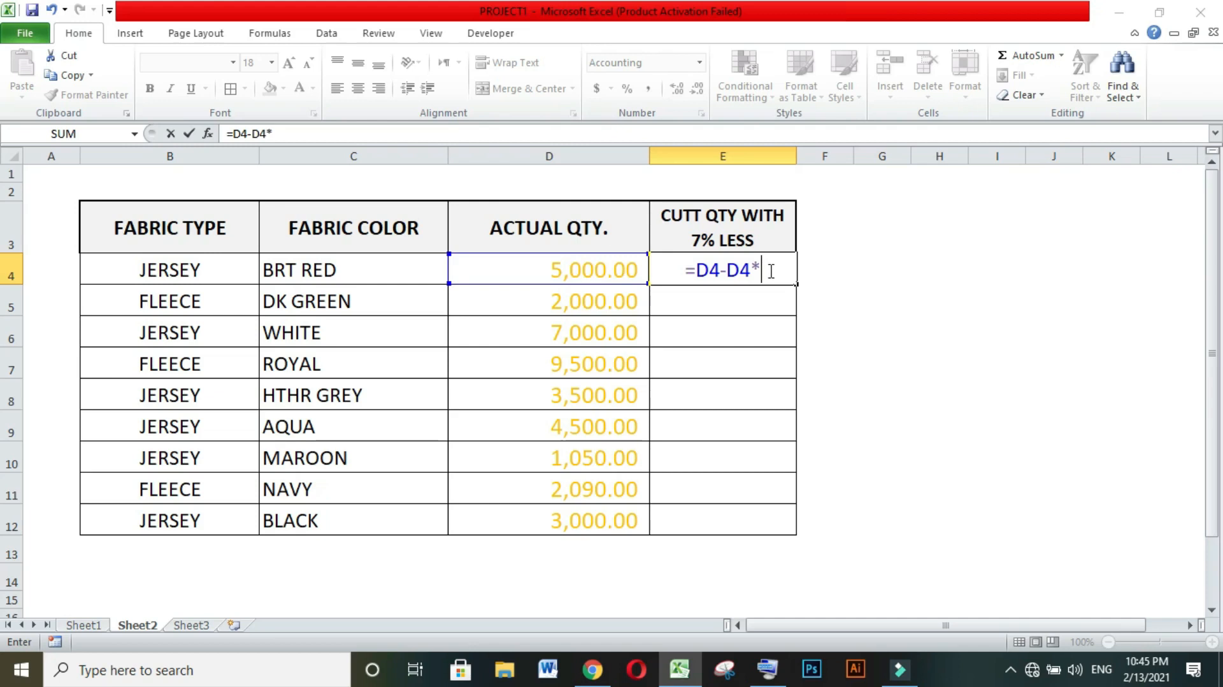
{"action": "type", "text": "7"}
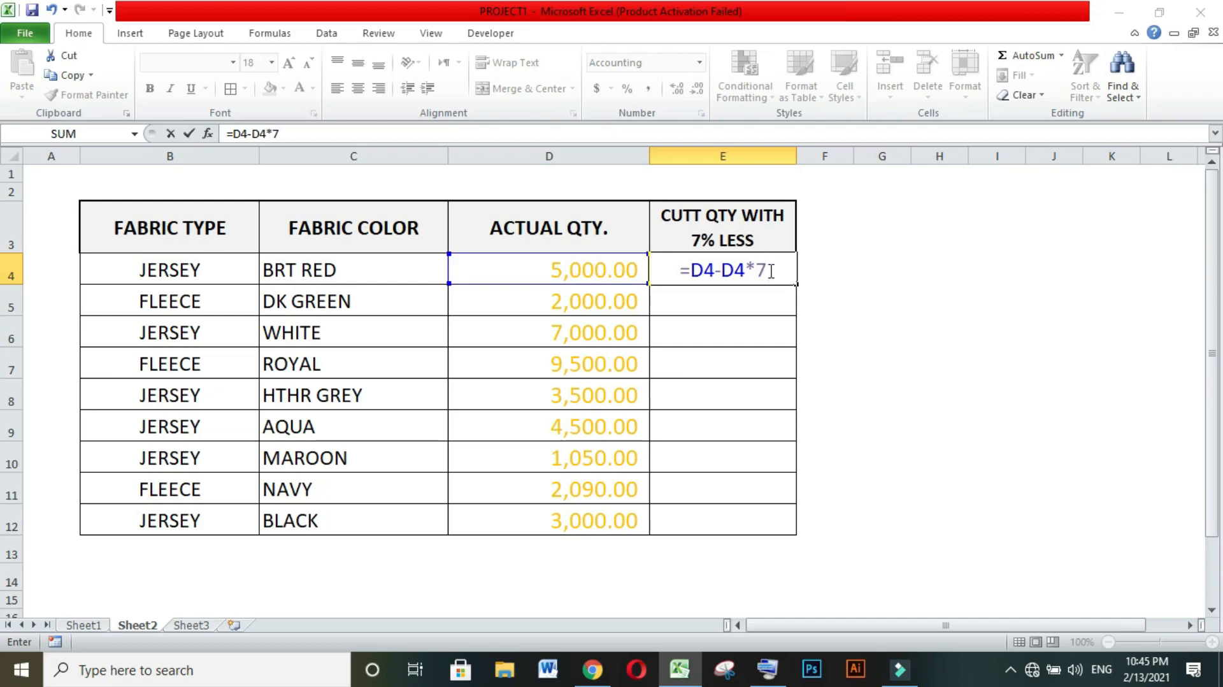
{"action": "type", "text": "%"}
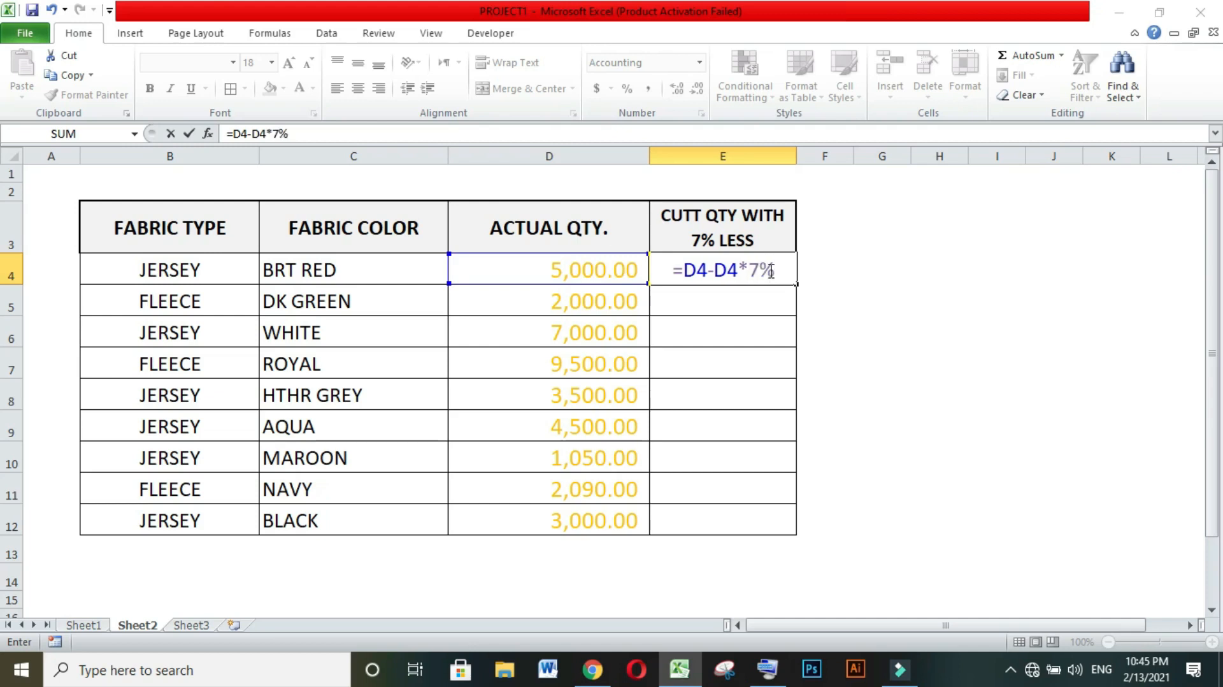
{"action": "left_click", "coordinate": [768, 669]}
{"action": "left_click", "coordinate": [782, 269]}
{"action": "left_click", "coordinate": [860, 105]}
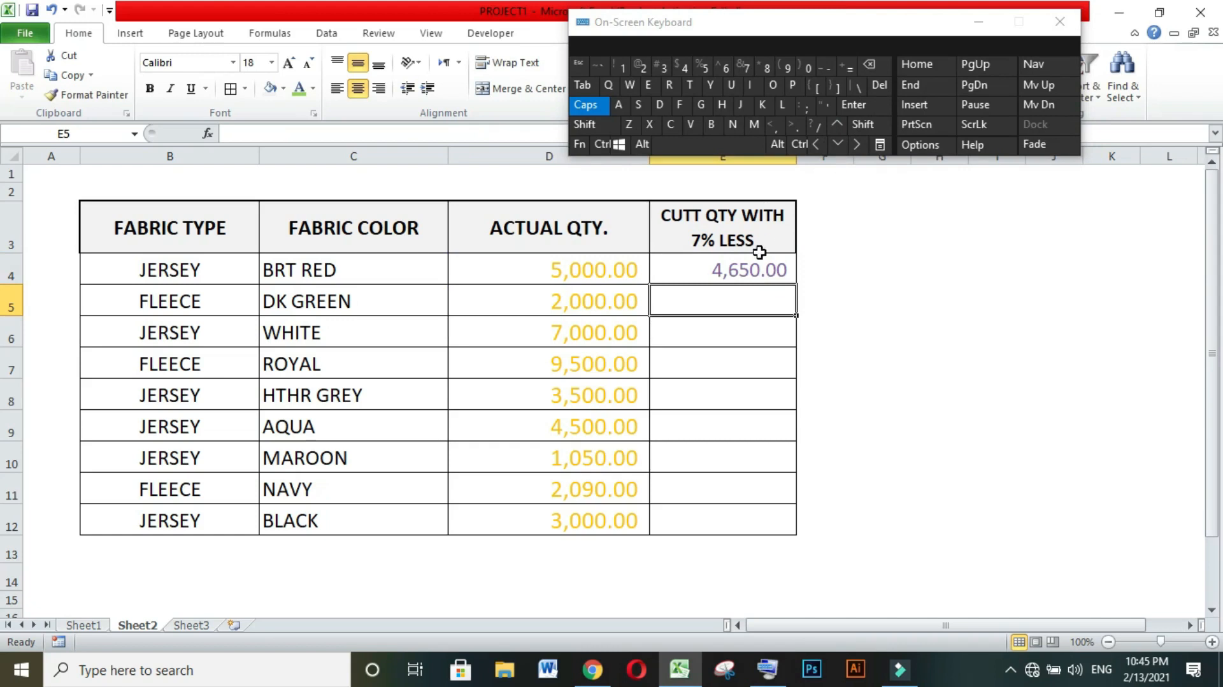
Copy the 7% reduction formula from cell E4 down the column to cell E12.
{"action": "left_click", "coordinate": [775, 271]}
{"action": "left_click_drag", "start_coordinate": [795, 286], "coordinate": [794, 534]}
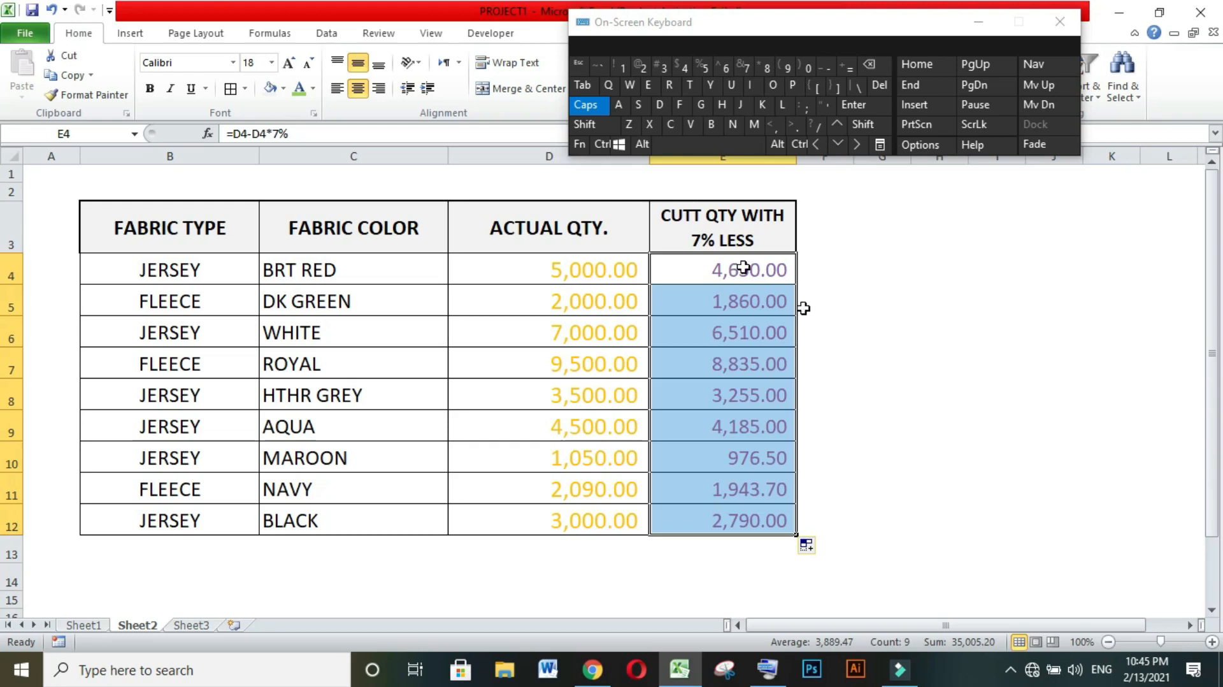
{"action": "left_click", "coordinate": [939, 520]}
{"action": "left_click_drag", "start_coordinate": [1051, 395], "coordinate": [1051, 426]}
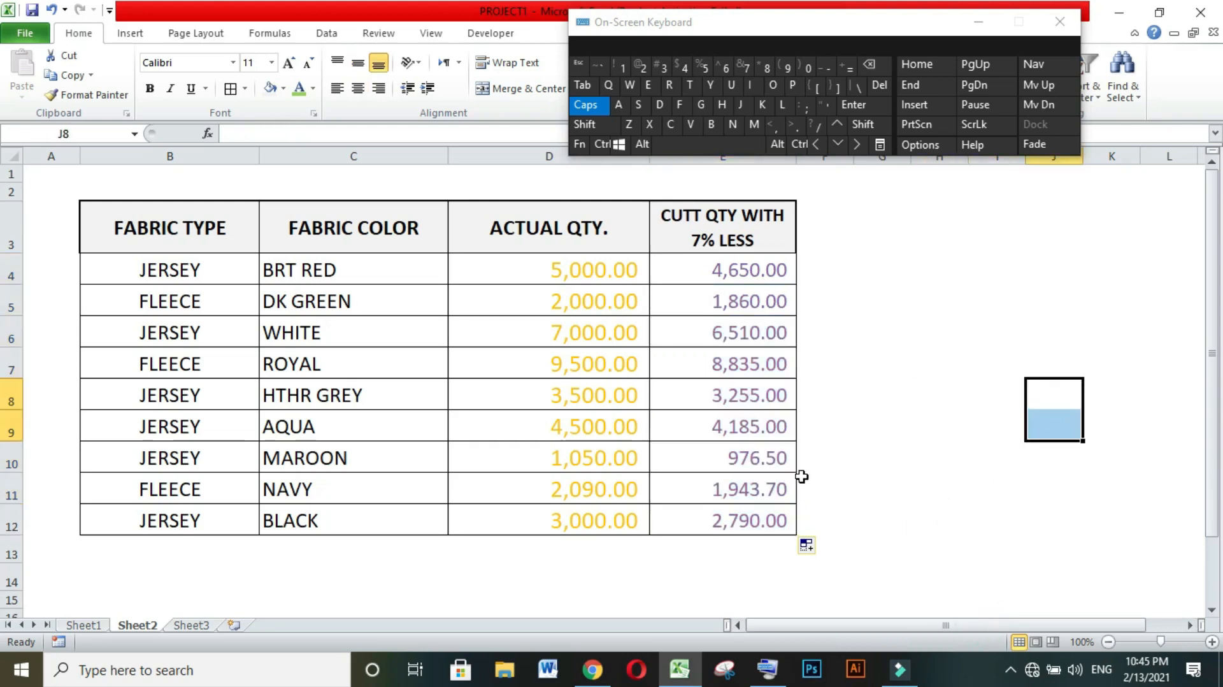
Clear the copied cut quantity formulas from cells E4 to E12 again.
{"action": "left_click_drag", "start_coordinate": [752, 271], "coordinate": [739, 500]}
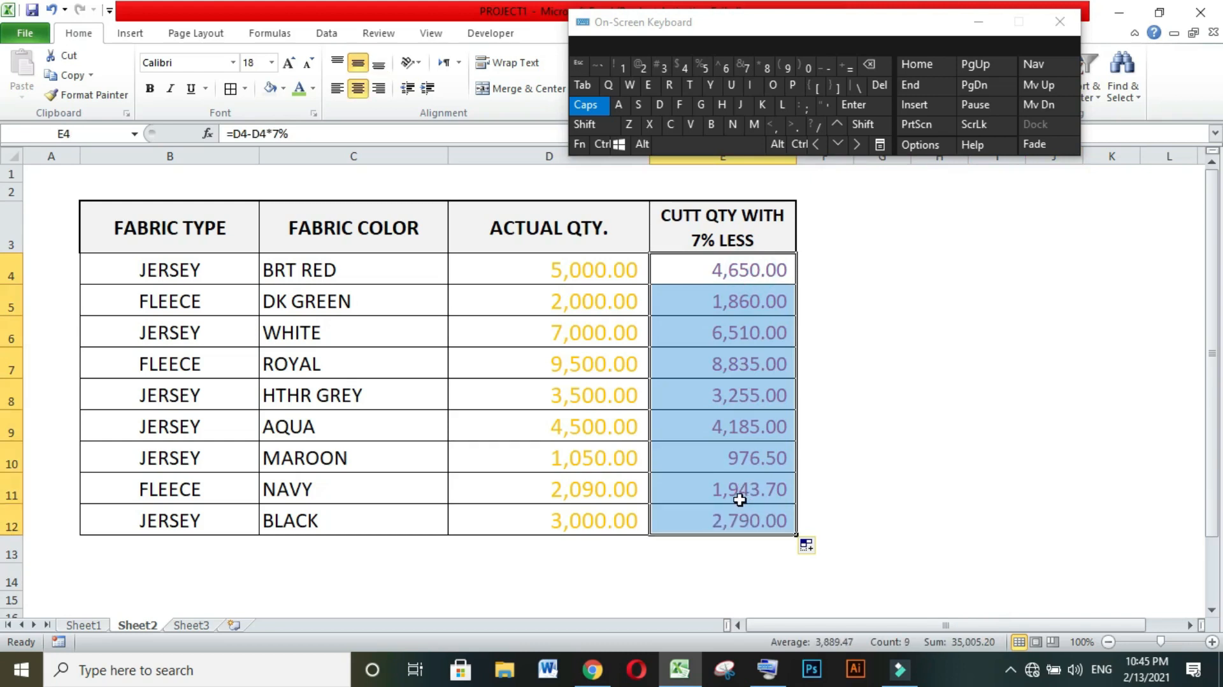
{"action": "key", "text": "Delete"}
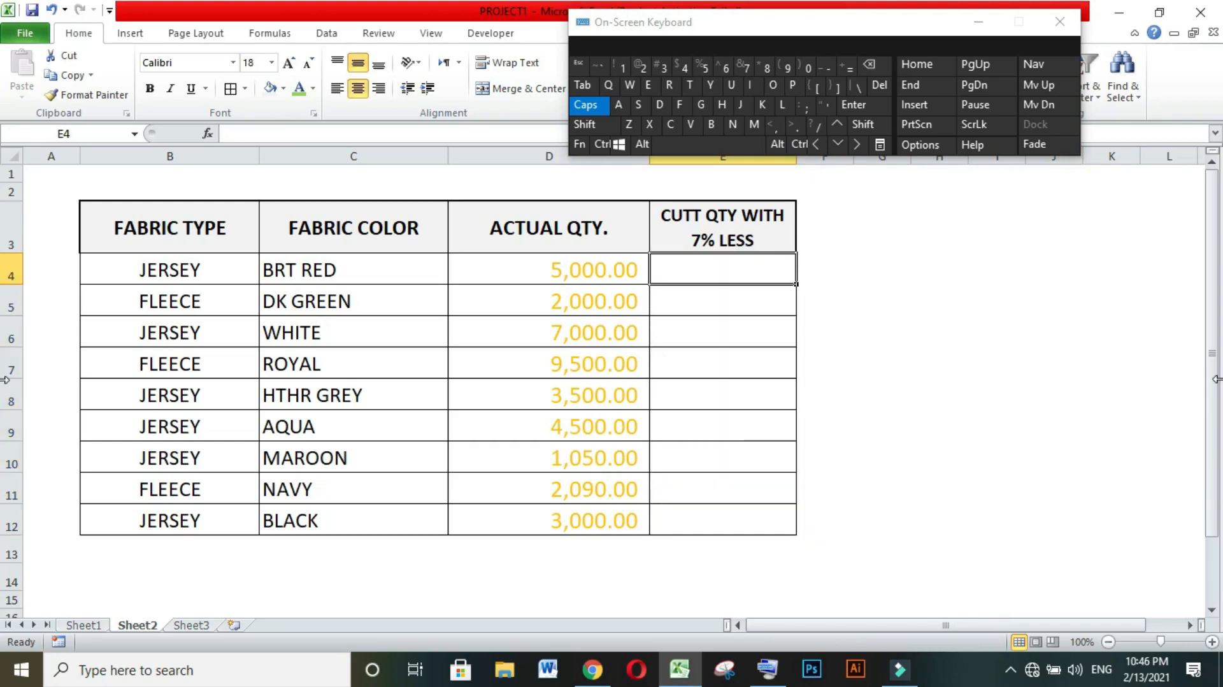
Re-enter the cut quantity formula =D4-D4*7% in cell E4 for the first fabric.
{"action": "type", "text": "="}
{"action": "left_click", "coordinate": [596, 270]}
{"action": "type", "text": "-"}
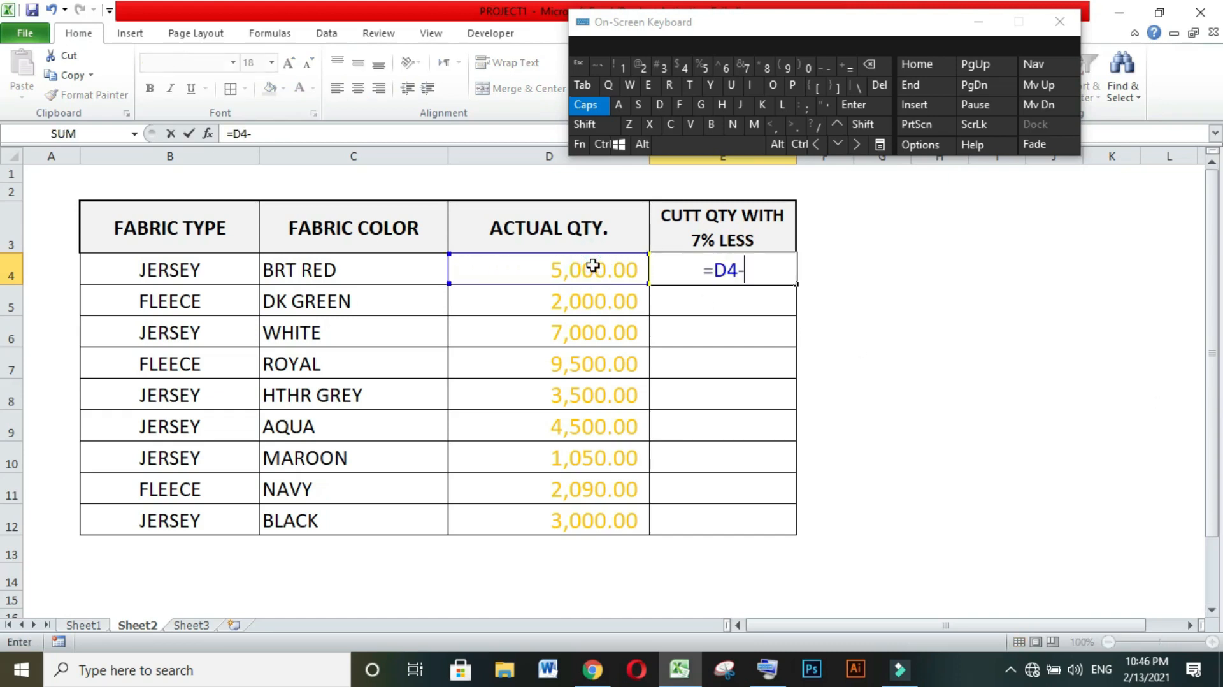
{"action": "left_click", "coordinate": [597, 272]}
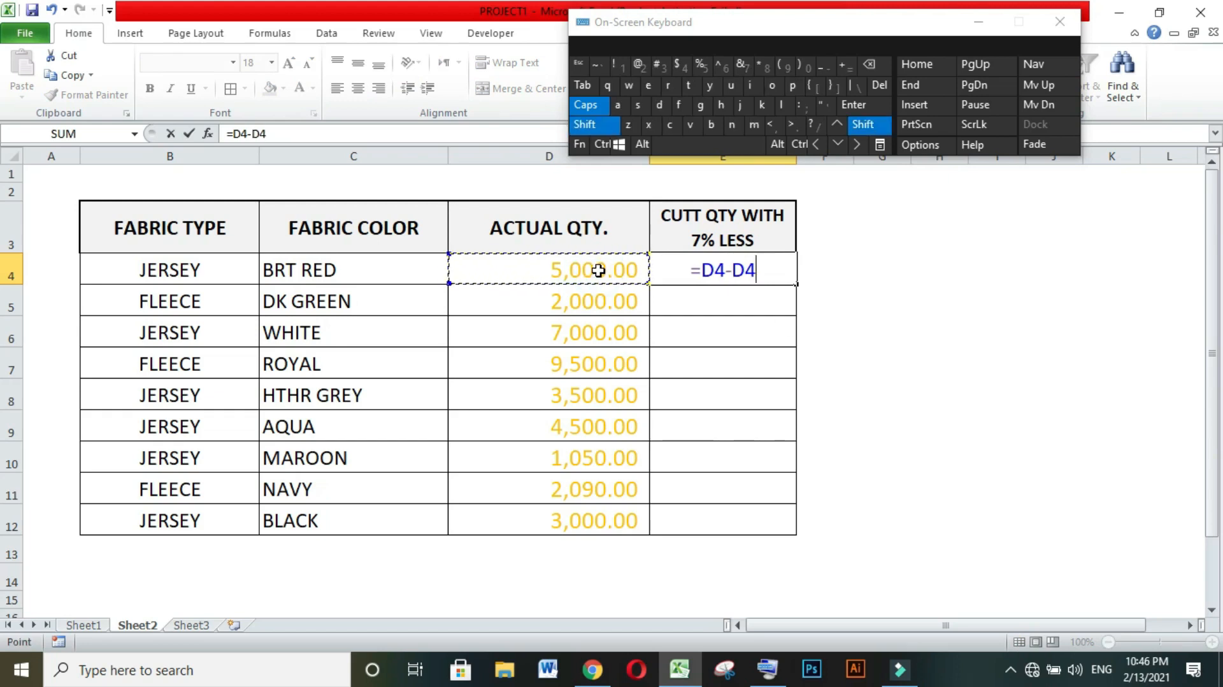
{"action": "type", "text": "*"}
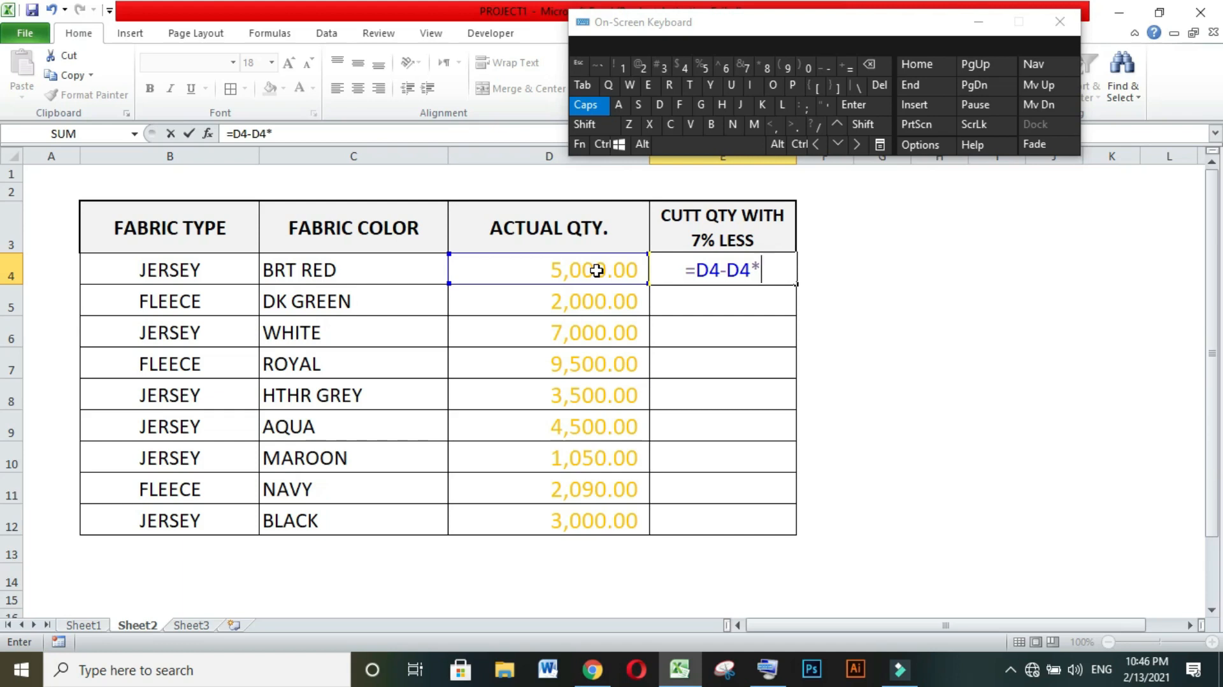
{"action": "type", "text": "7"}
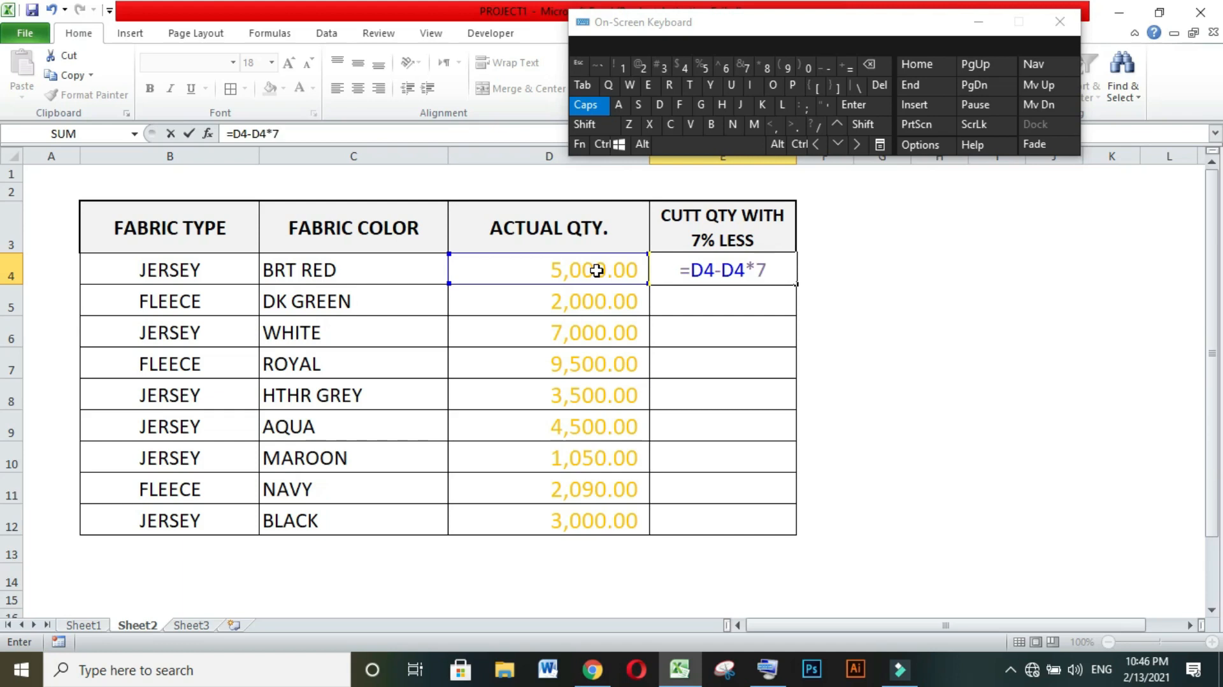
{"action": "key", "text": "shift"}
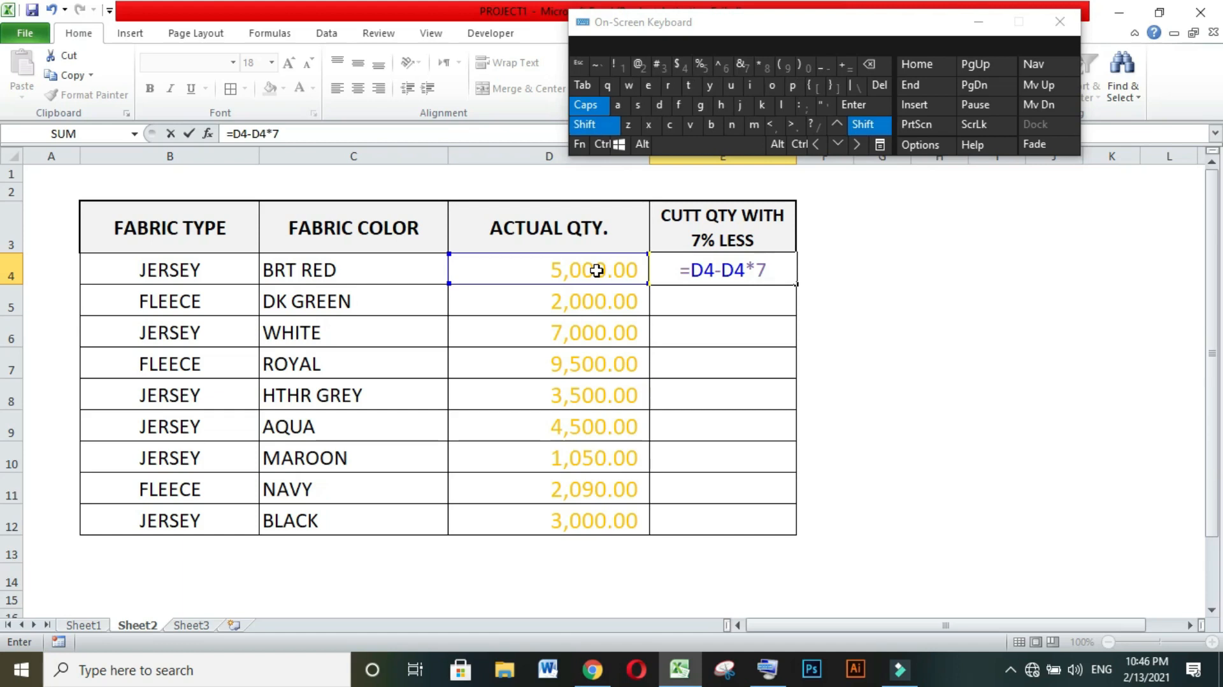
{"action": "type", "text": "%"}
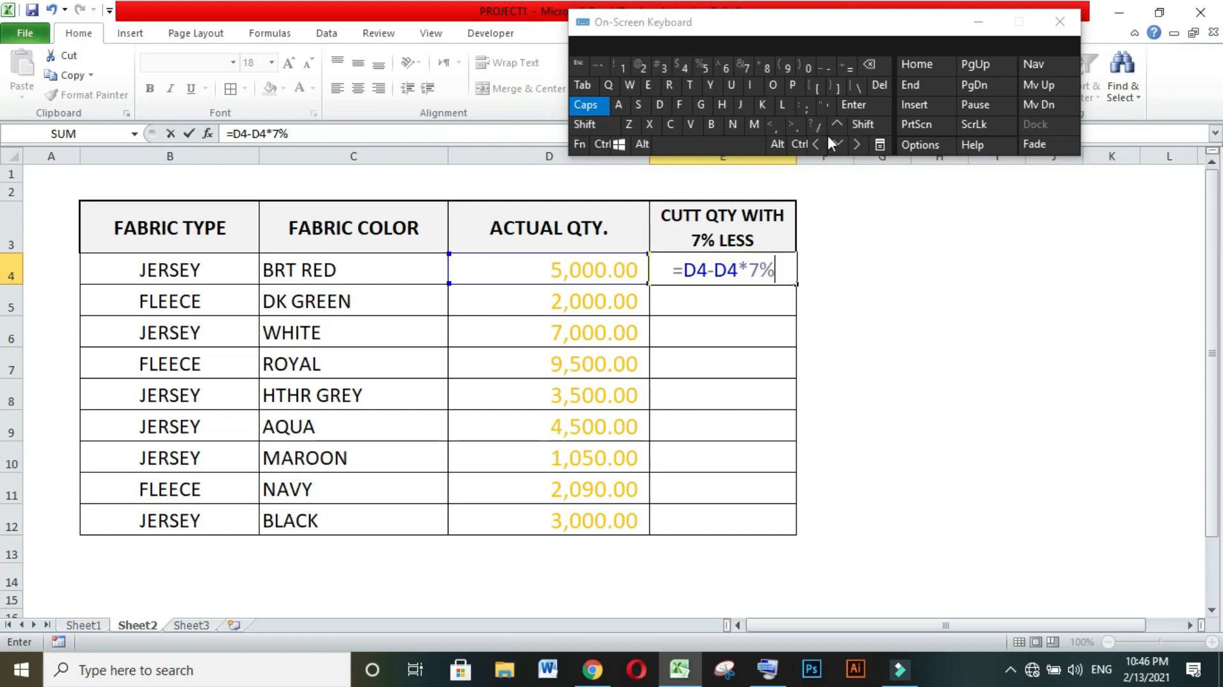
{"action": "left_click", "coordinate": [854, 104]}
Fill the cut quantity formula from cell E4 down through cell E12 and deselect the range.
{"action": "left_click", "coordinate": [770, 264]}
{"action": "left_click_drag", "start_coordinate": [796, 284], "coordinate": [765, 524]}
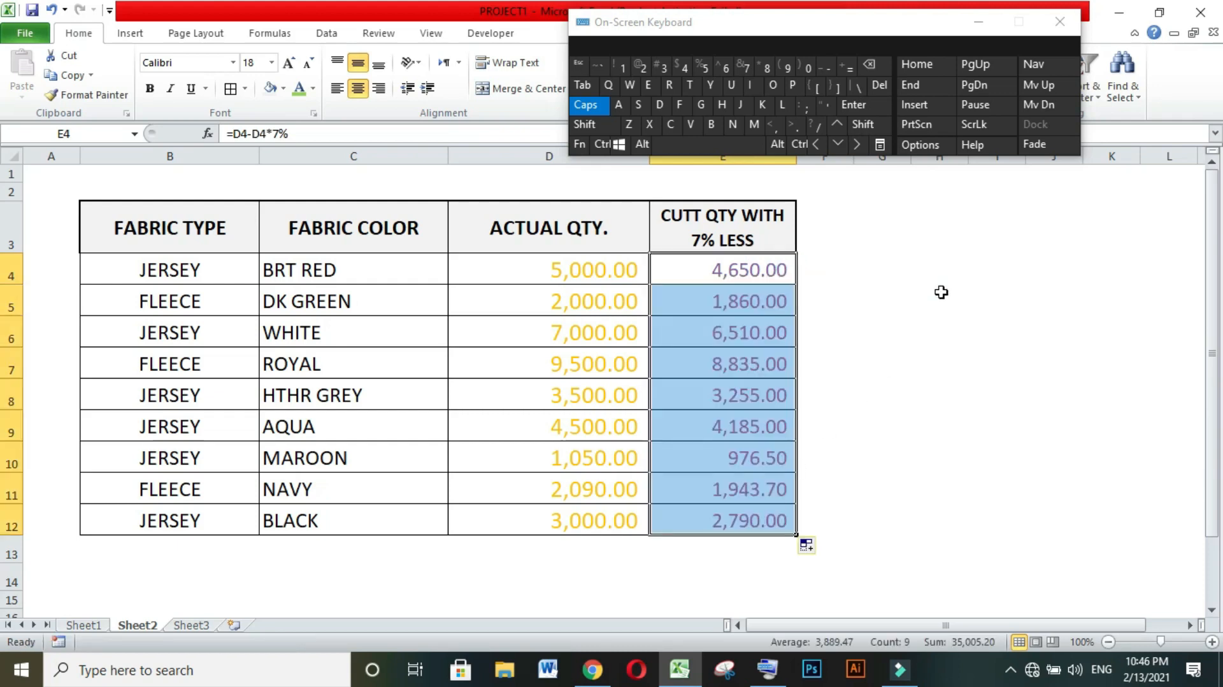
{"action": "left_click", "coordinate": [917, 386]}
{"action": "left_click", "coordinate": [898, 264]}
{"action": "left_click", "coordinate": [892, 326]}
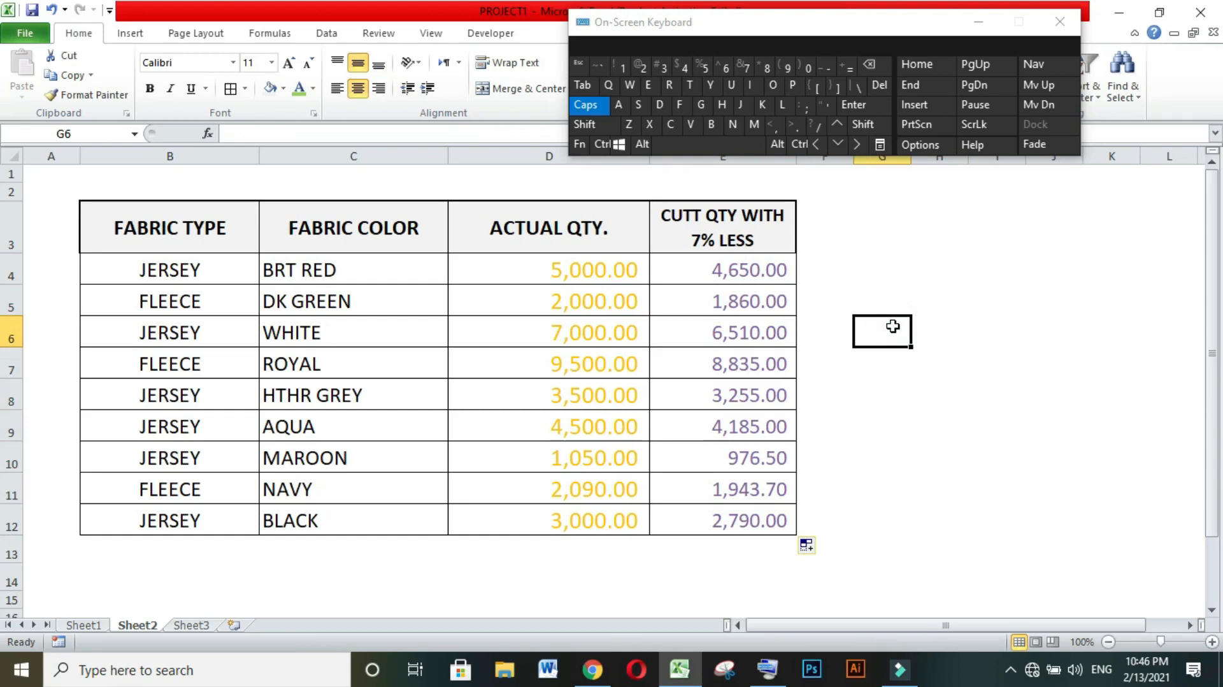